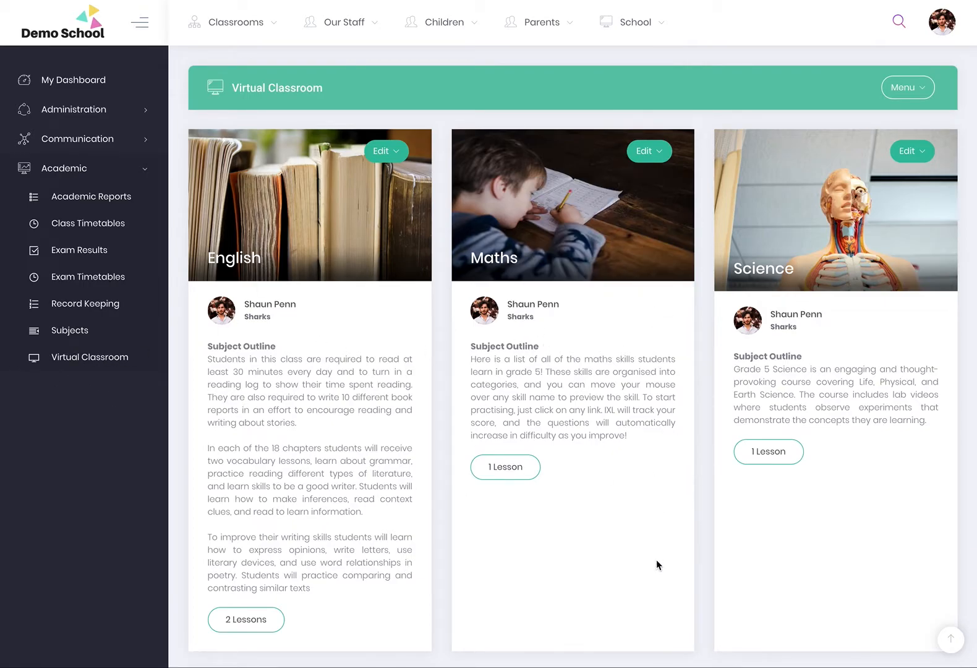
Step: Look over the Virtual Classroom subject cards and open their summary
scroll(655, 562, down, 3)
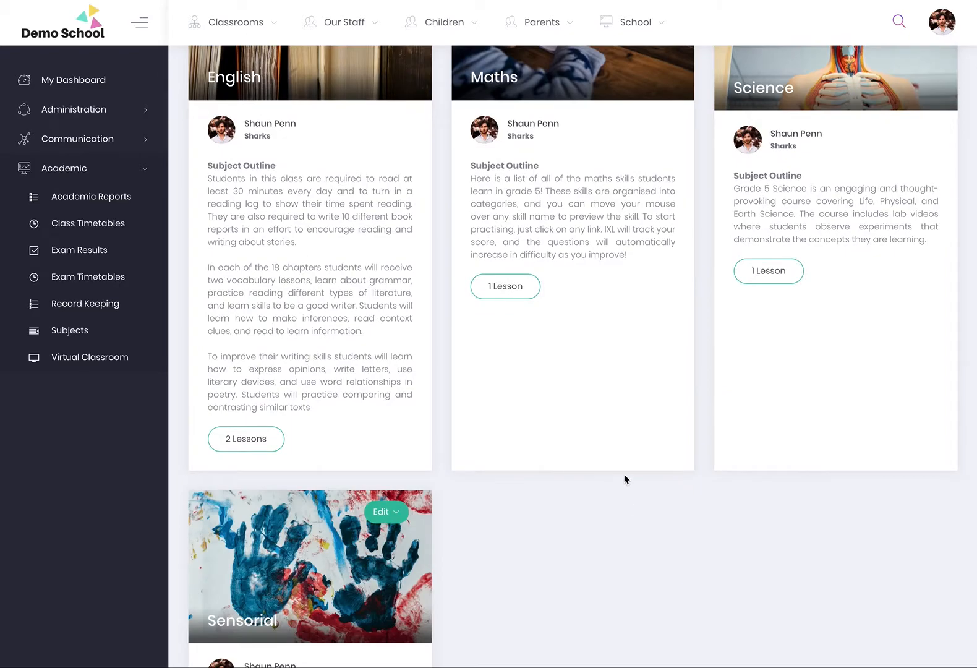
scroll(612, 498, up, 1)
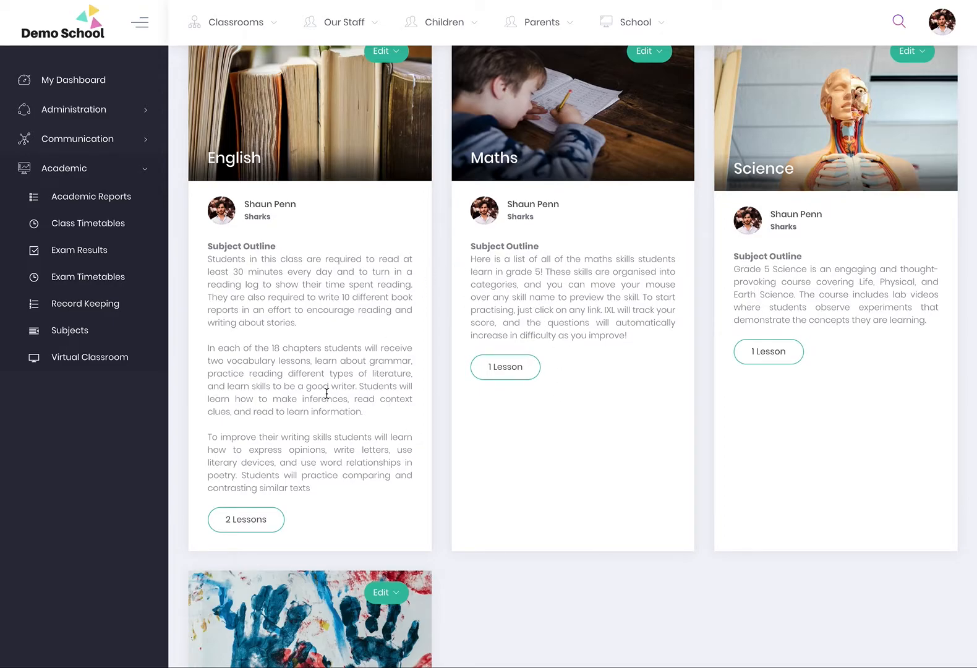
scroll(327, 393, up, 1)
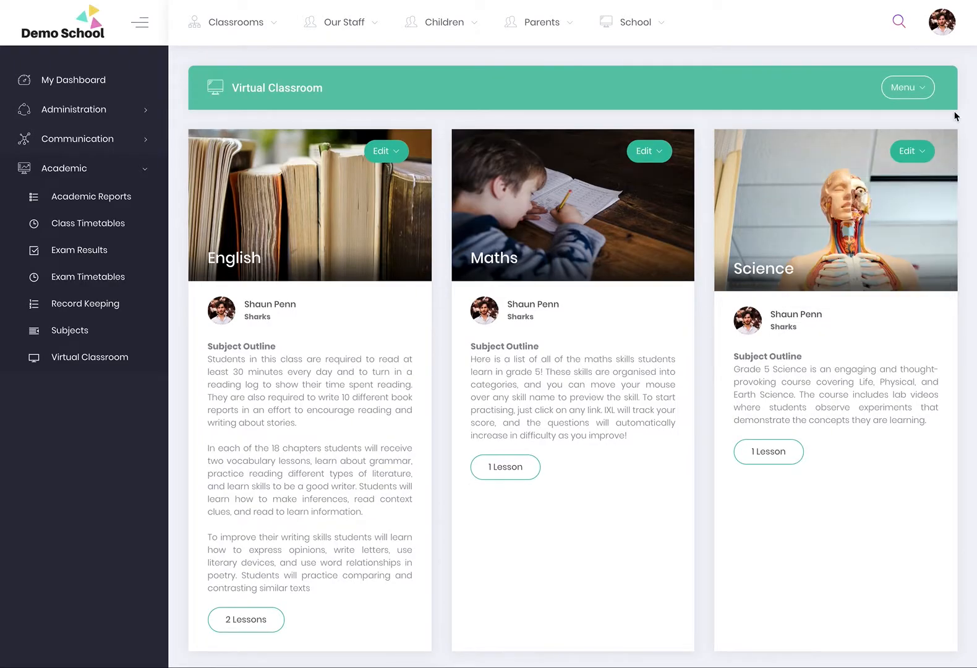
click(903, 88)
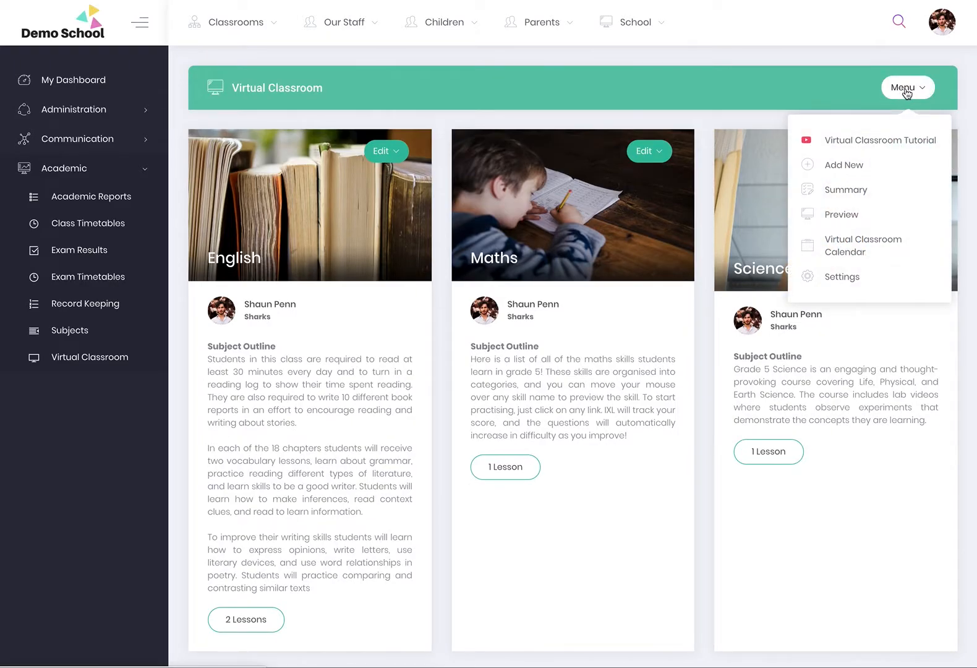
click(846, 189)
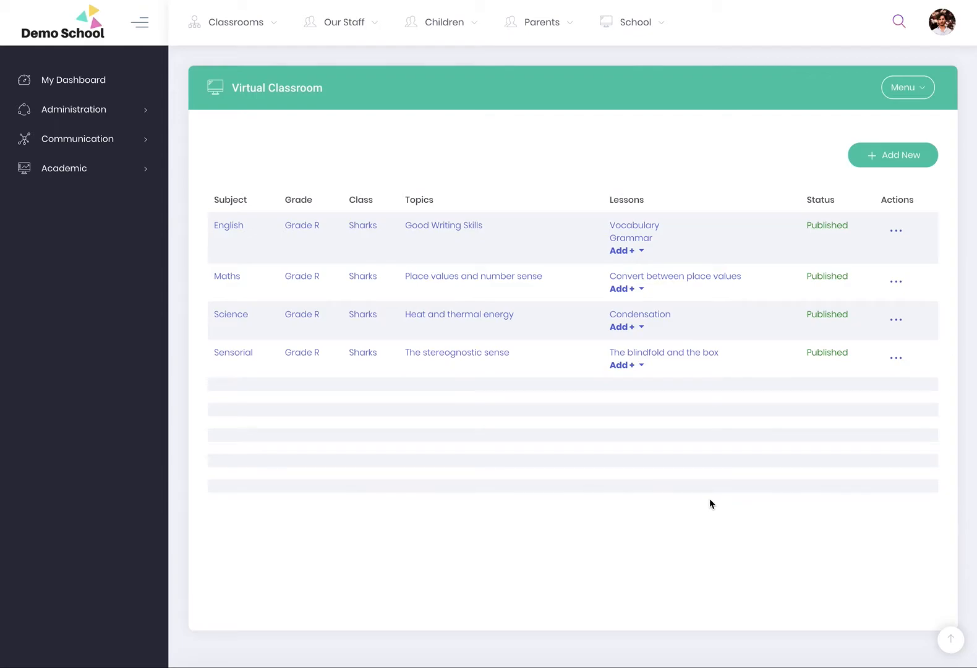
Step: Start a new Virtual Classroom entry and check which subjects can be chosen for it
click(899, 162)
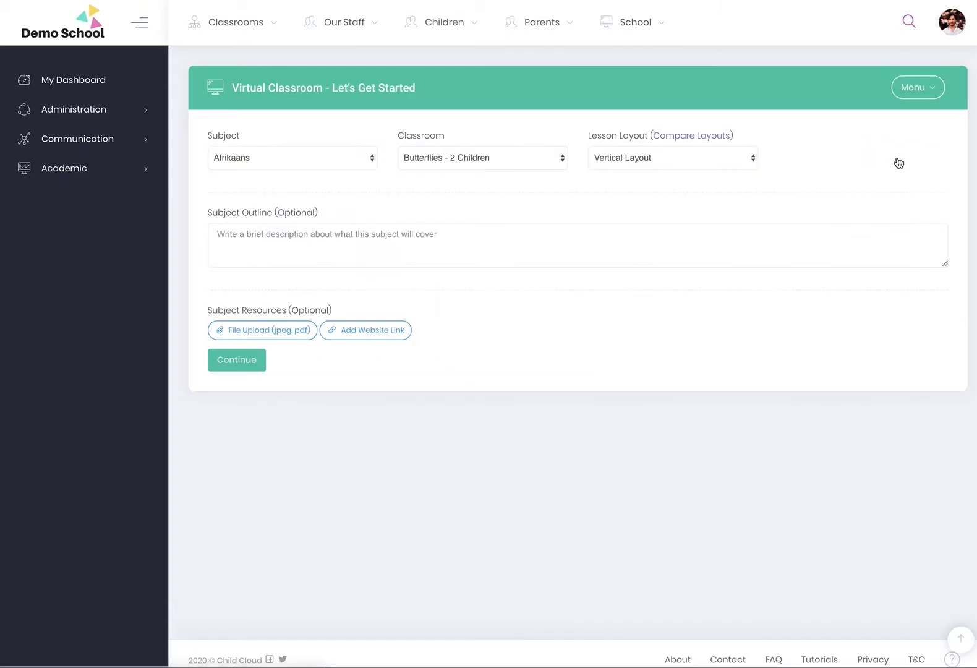
click(280, 160)
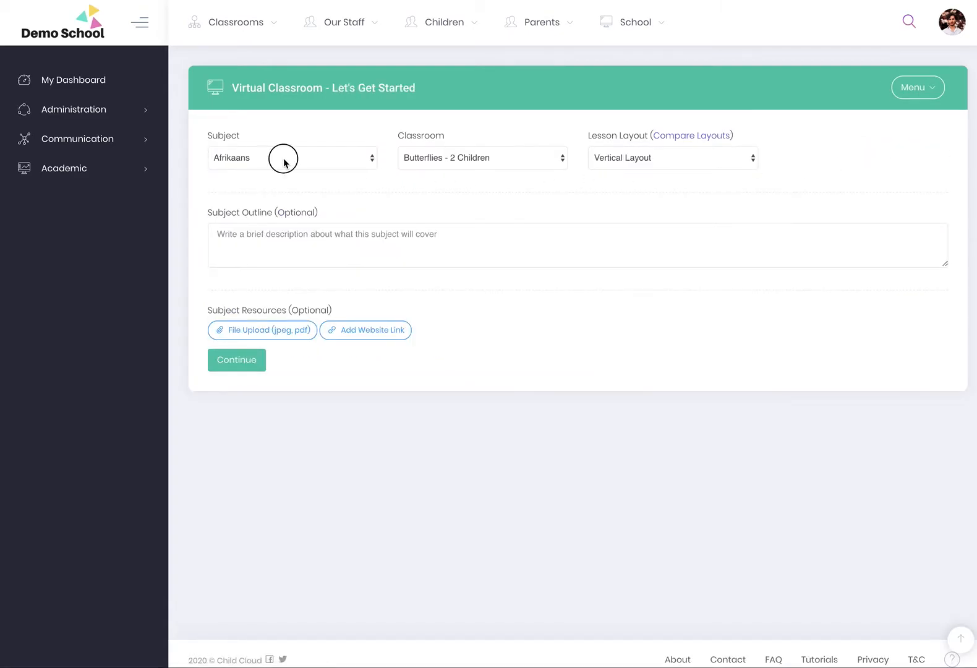
click(298, 385)
click(70, 173)
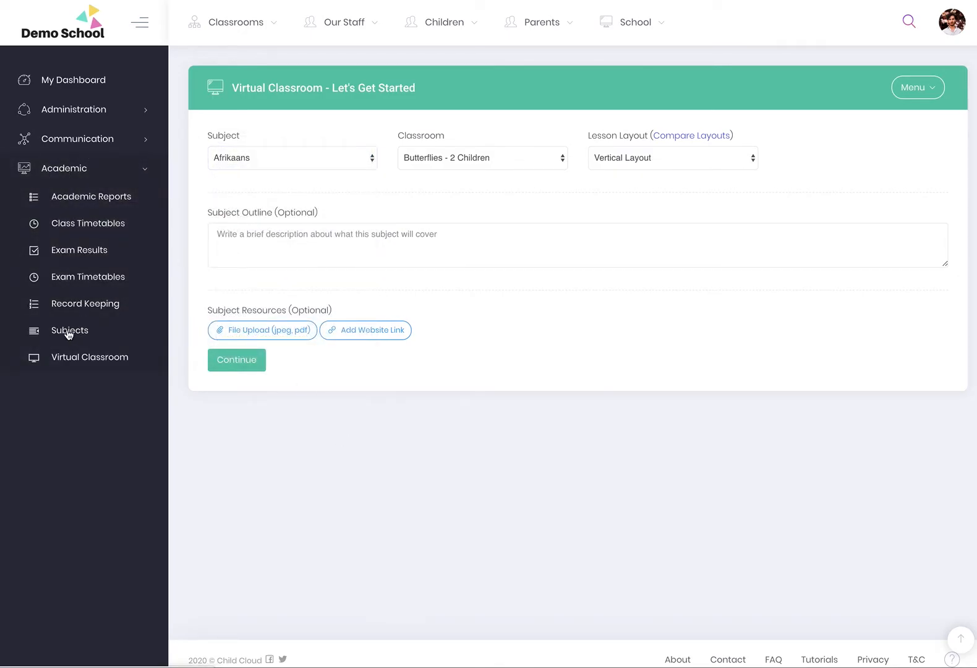
click(69, 332)
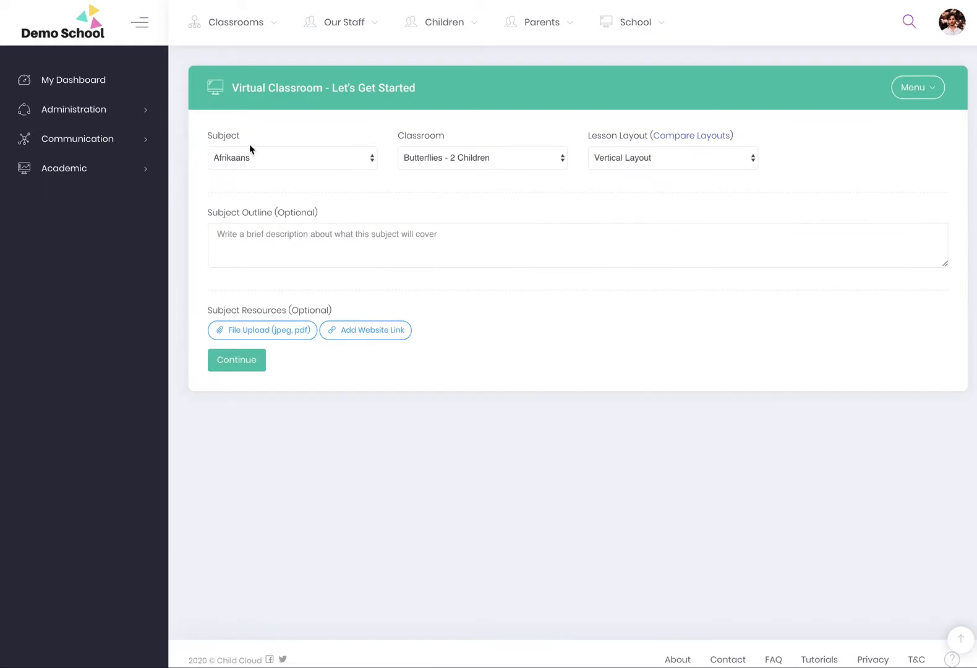
click(250, 150)
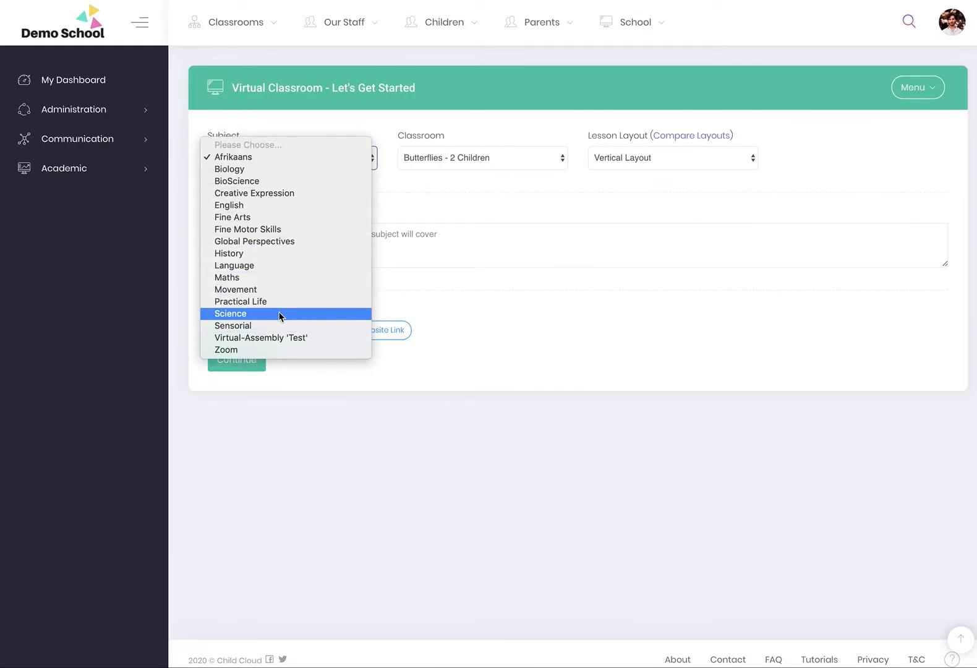
click(327, 465)
Step: Go to the academic Subjects list, look through the existing subjects and start adding a new one
click(62, 168)
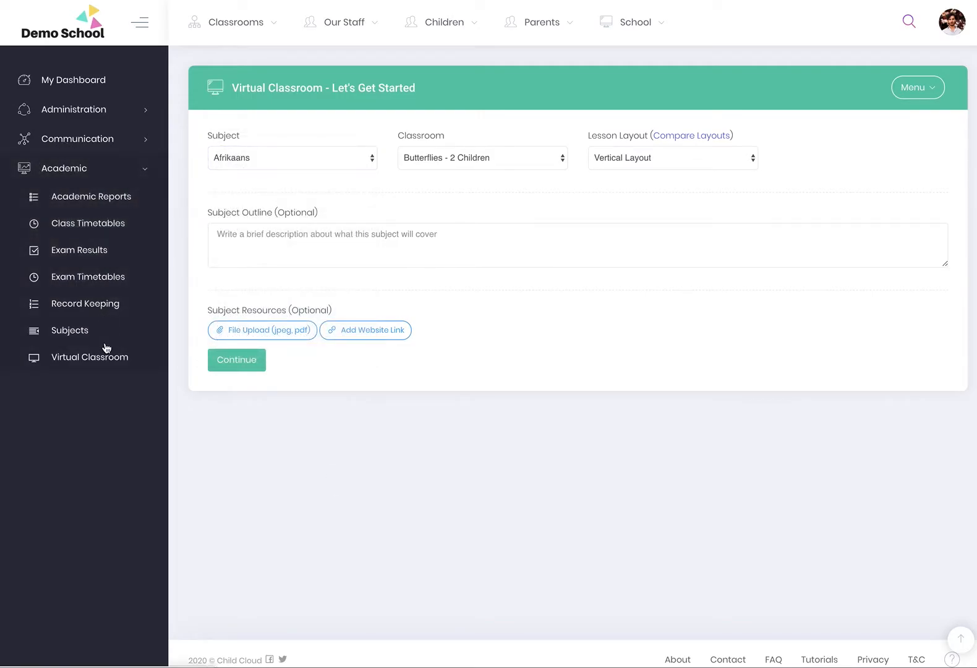
click(68, 333)
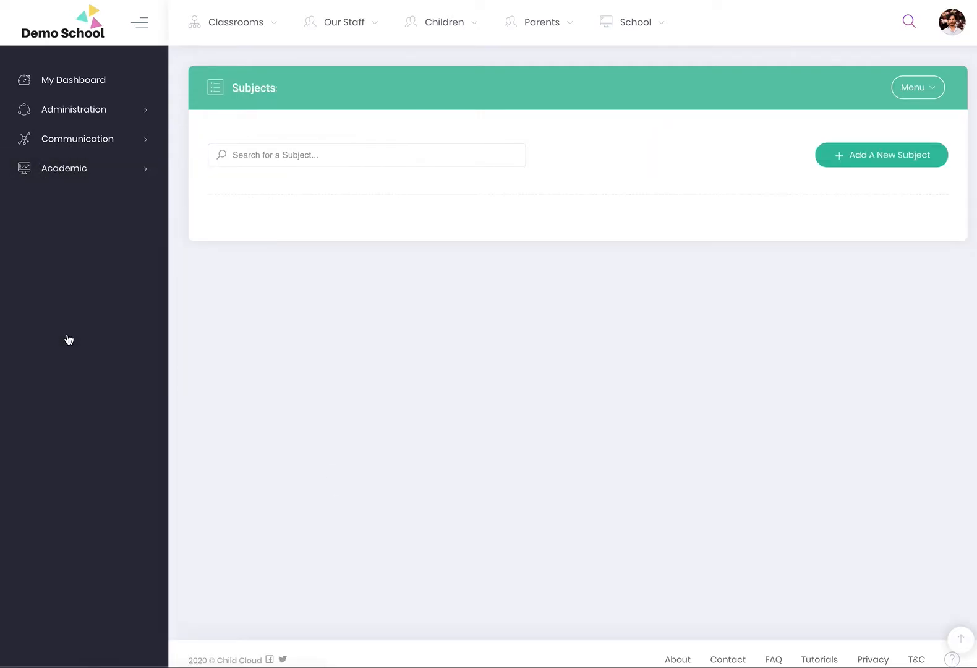
scroll(406, 460, down, 5)
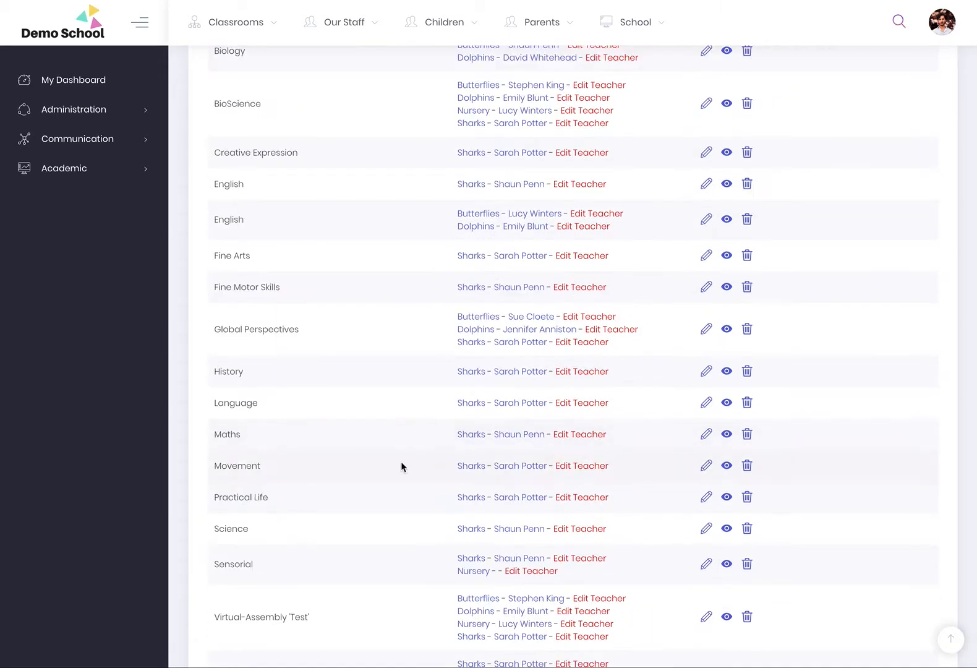
scroll(832, 159, up, 5)
click(904, 90)
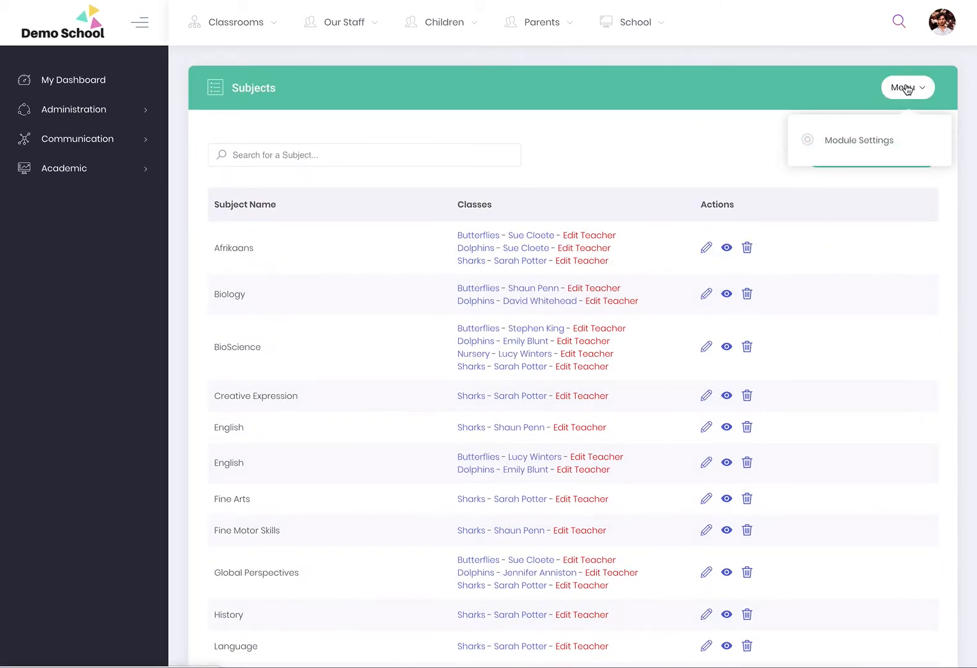
click(876, 165)
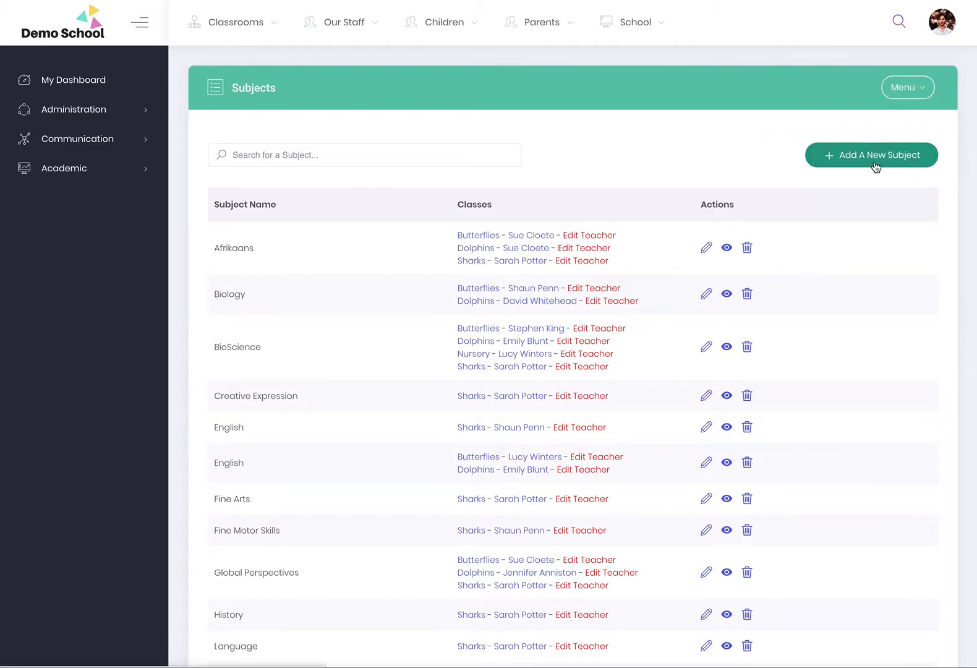
Step: Name the new subject Social Science and assign it the Social Science subject photo
click(476, 158)
text(Social Science)
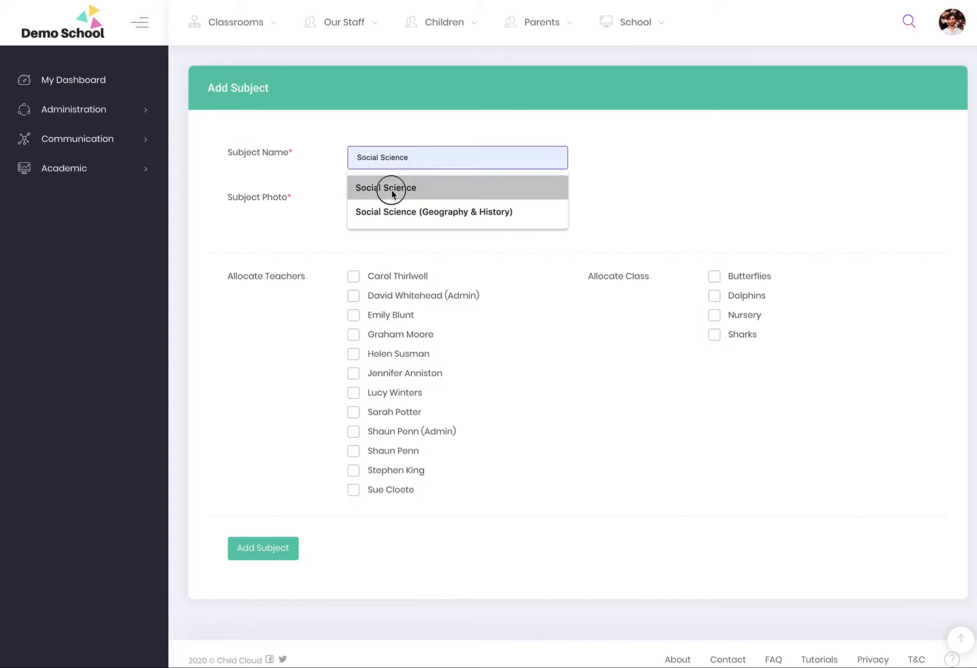
click(389, 188)
click(397, 207)
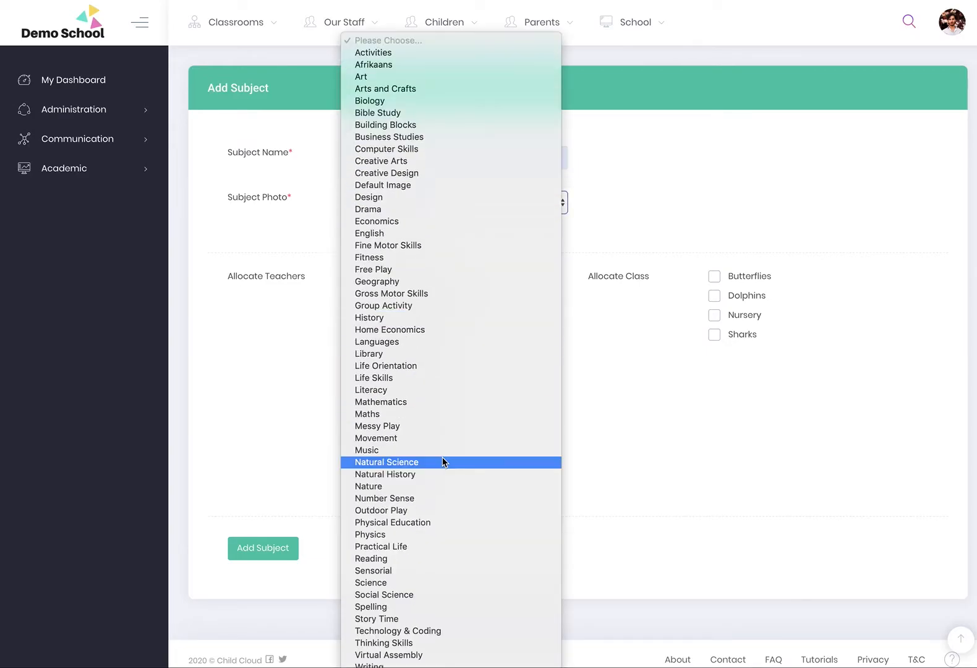
click(454, 596)
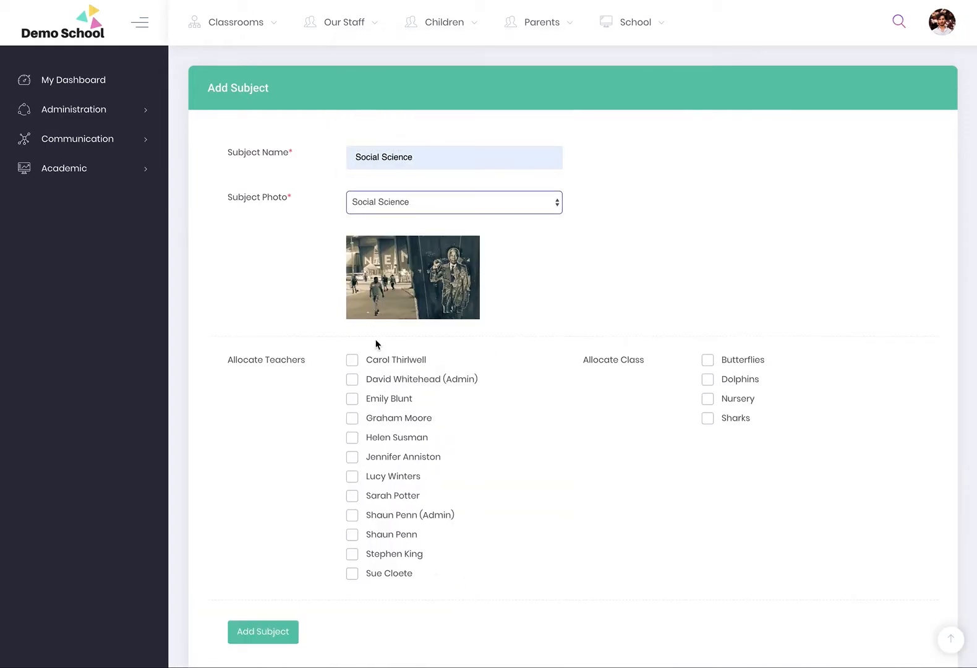
Step: Allocate the Sharks class and its Science teacher to the new subject, and add the subject
click(352, 534)
click(708, 422)
click(257, 634)
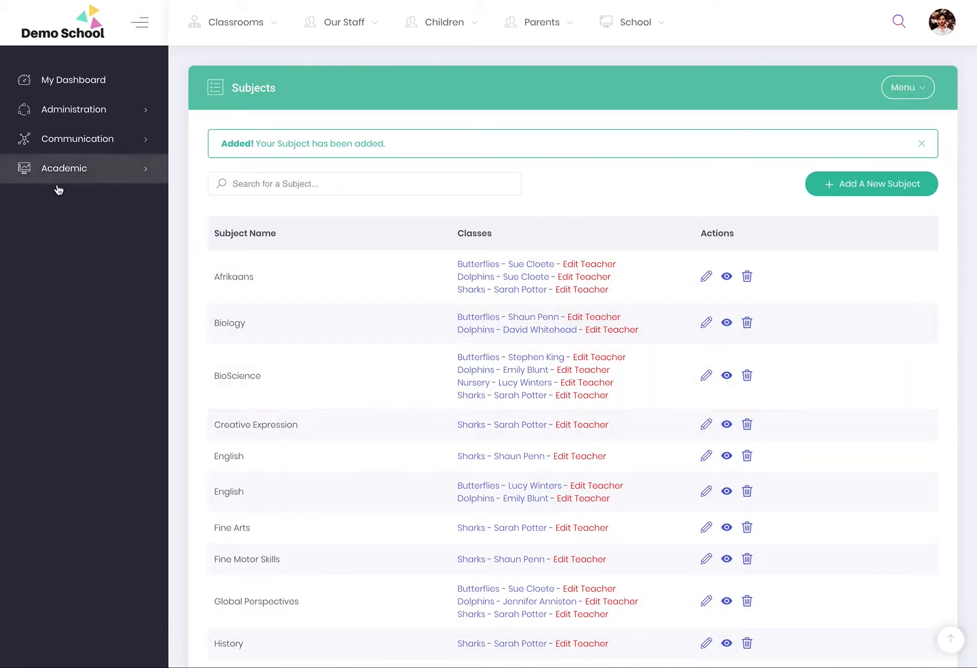
Step: Change the Sharks teacher for Social Science to the class's Science teacher and save the allocation
scroll(303, 437, down, 9)
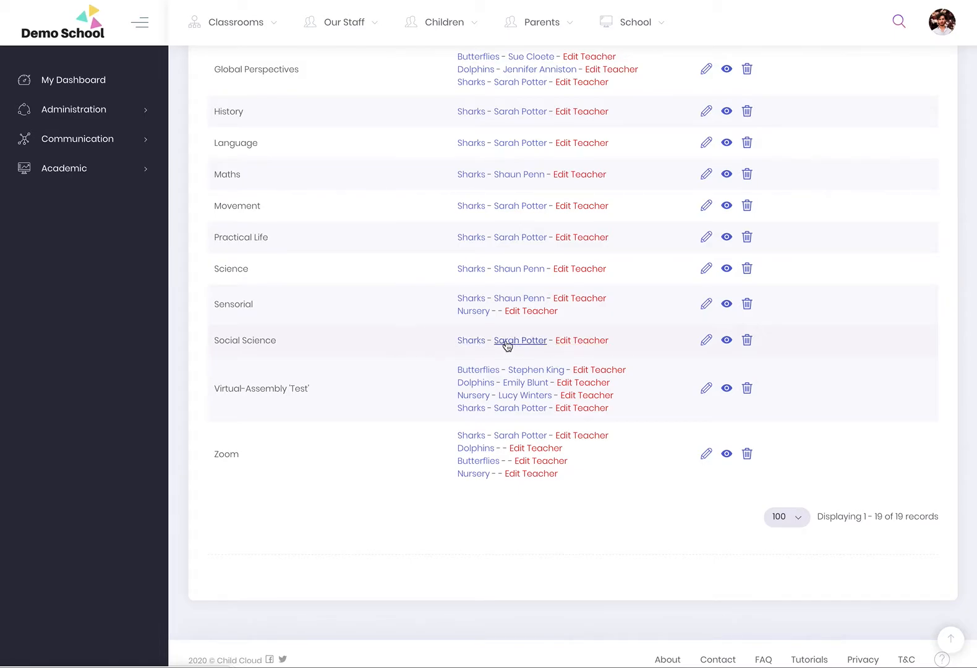
click(582, 341)
click(534, 112)
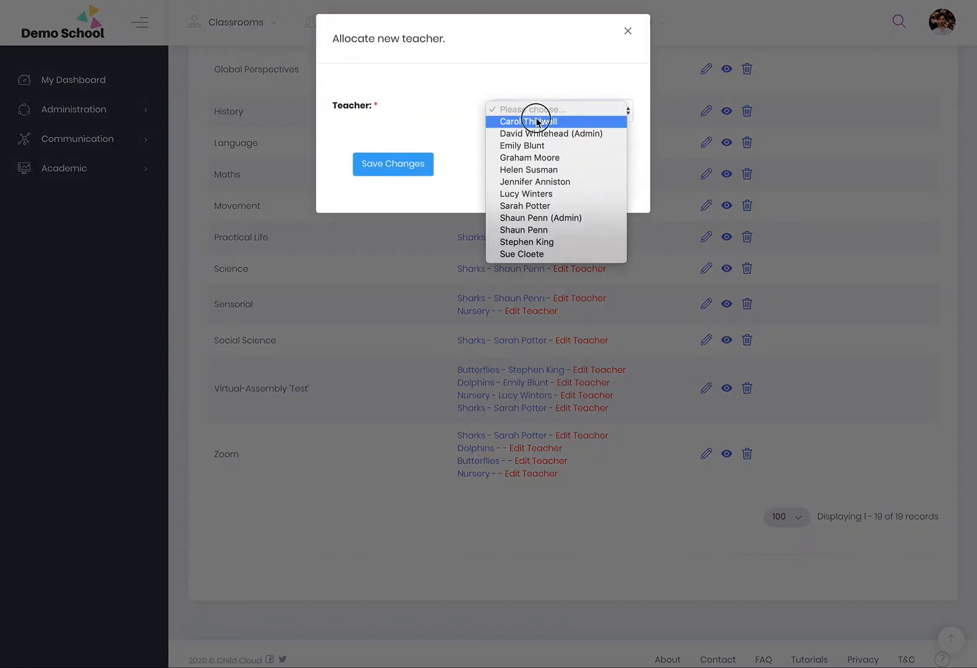
click(537, 230)
click(419, 165)
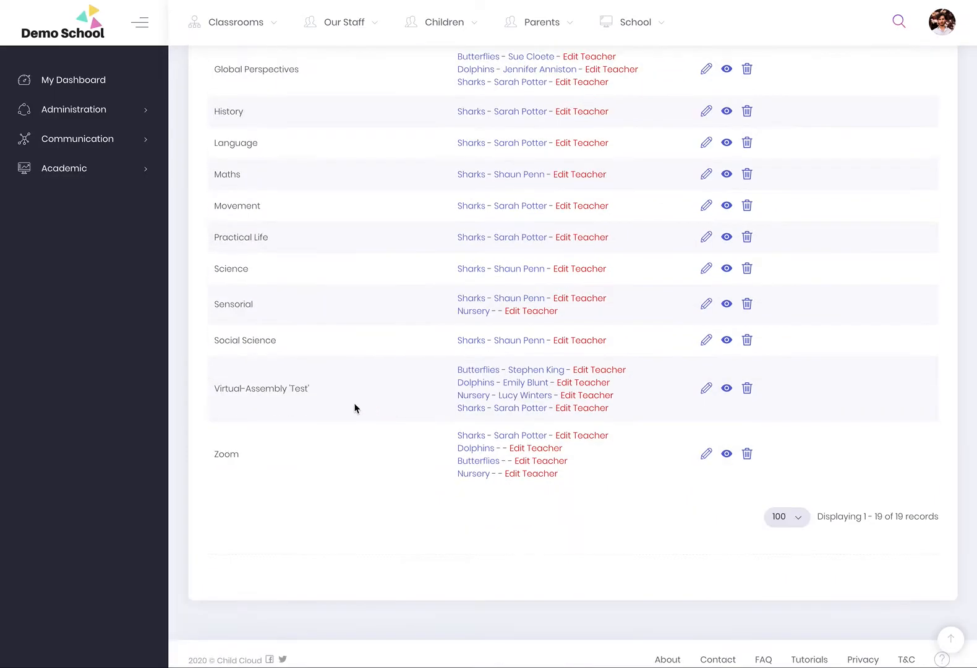
Step: View the list of children enrolled in Social Science
click(727, 342)
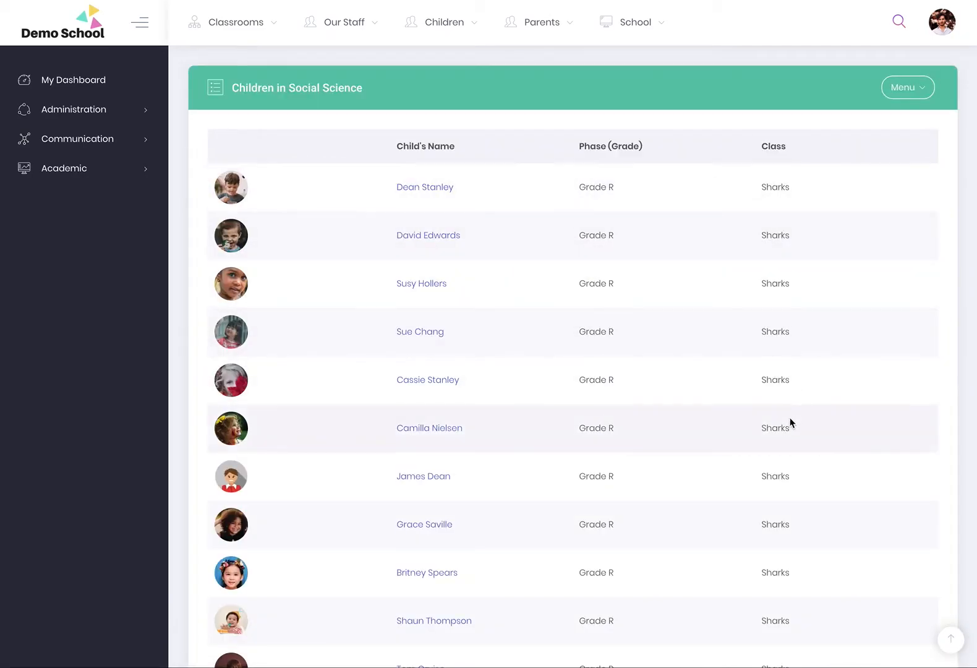
scroll(782, 445, down, 5)
scroll(784, 476, up, 5)
Step: Return to the Virtual Classroom page and start adding a new entry
click(98, 168)
click(69, 359)
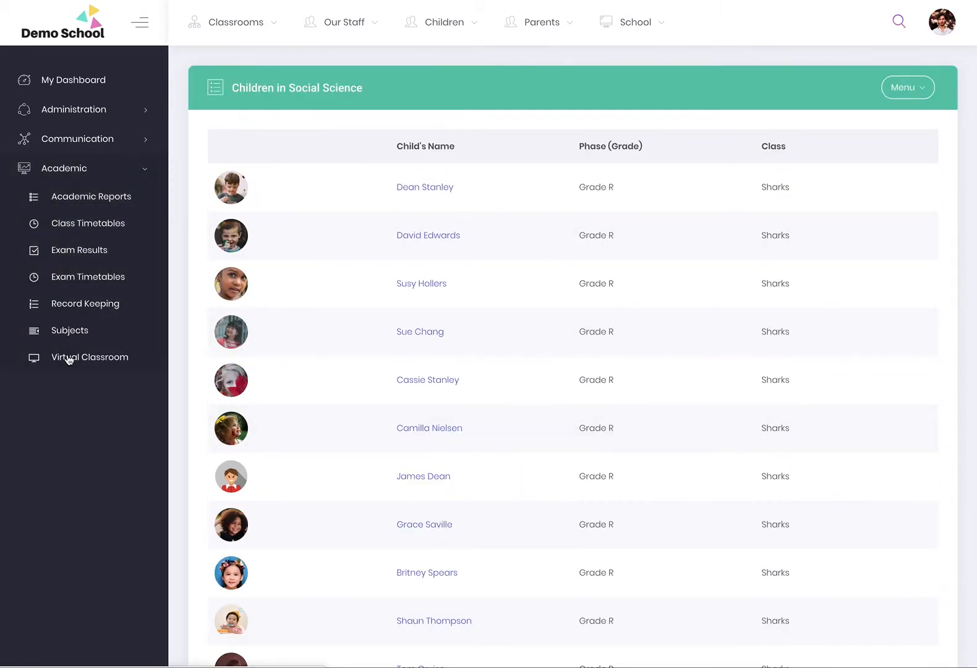
scroll(619, 396, down, 6)
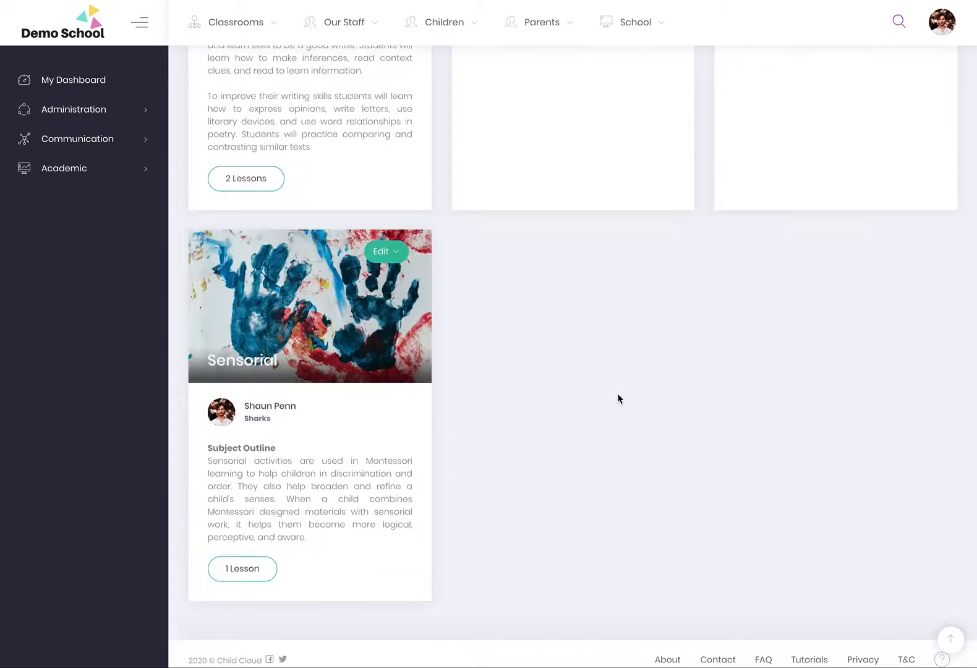
scroll(498, 413, up, 6)
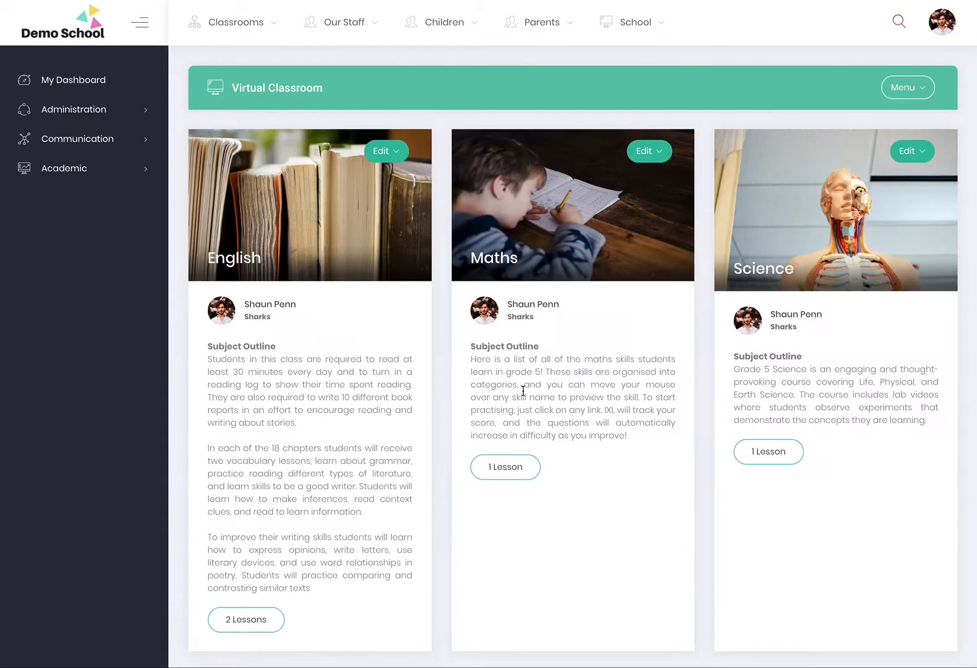
click(910, 92)
click(724, 80)
click(908, 151)
click(900, 88)
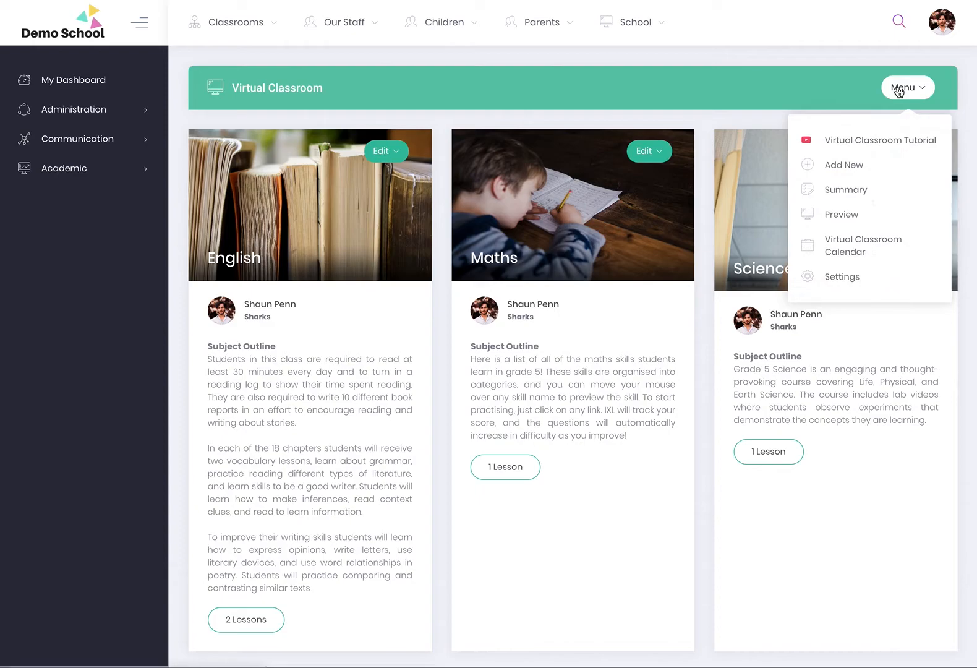
click(842, 169)
Step: Set the new entry's subject to Social Science and its classroom to Sharks - 15 Children
click(286, 157)
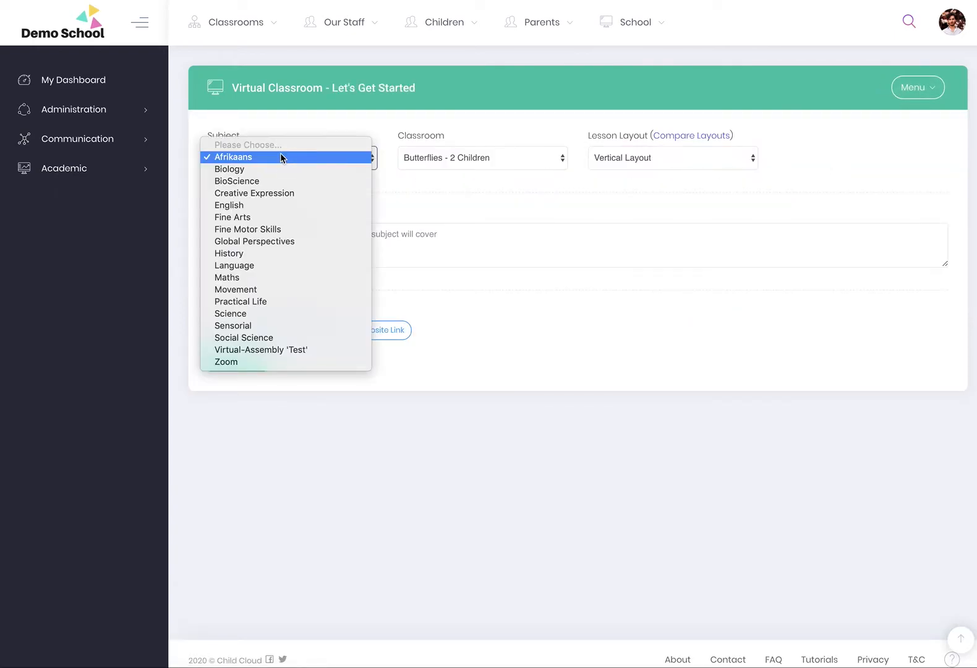
click(278, 338)
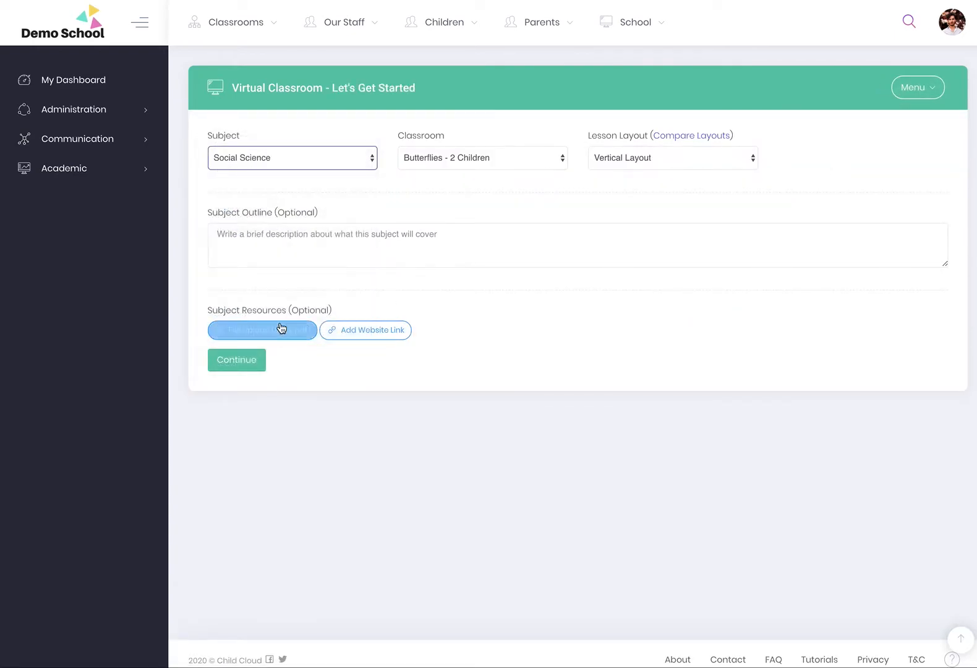
click(504, 160)
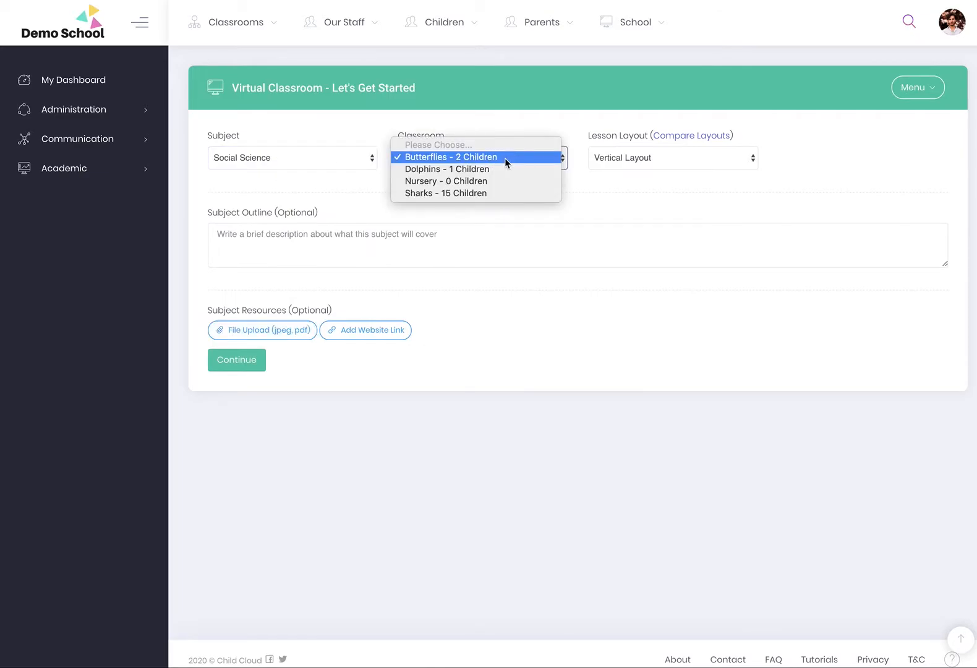
click(495, 197)
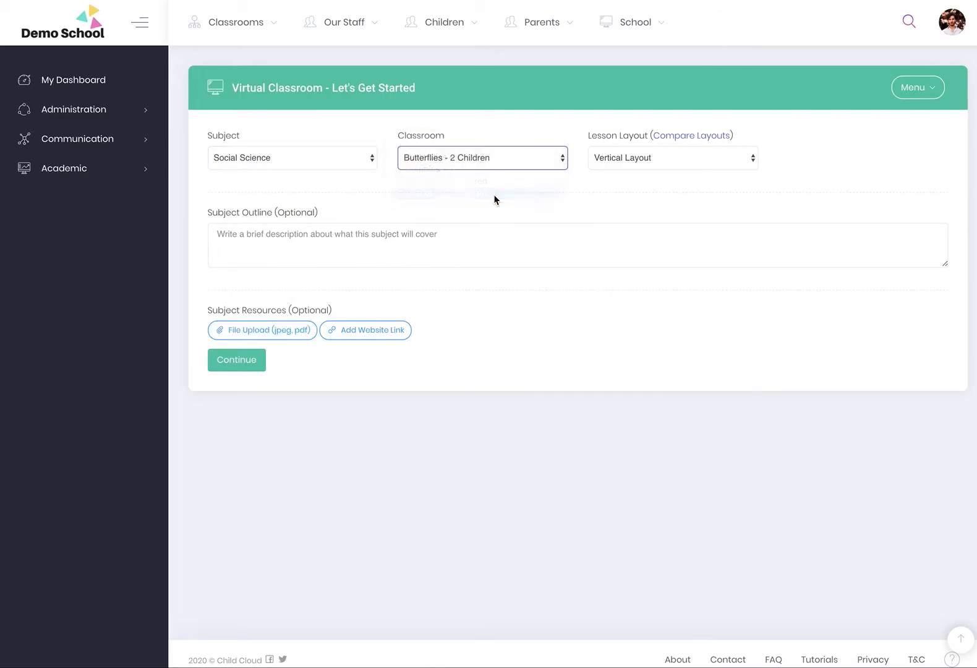
Step: Compare the lesson layout options and set the lesson layout to Horizontal Layout
click(604, 160)
click(692, 136)
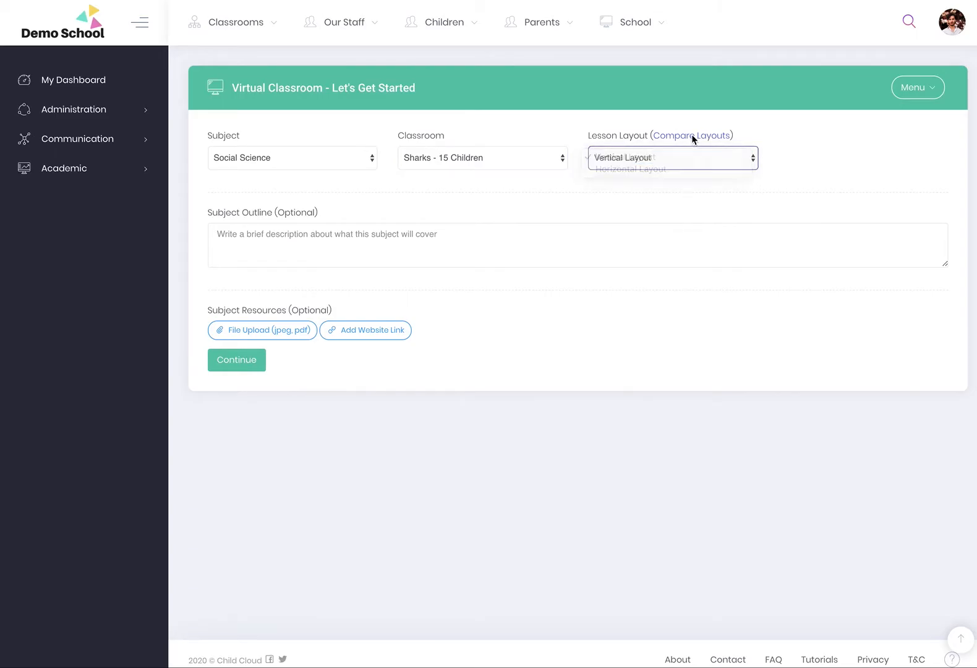
click(696, 136)
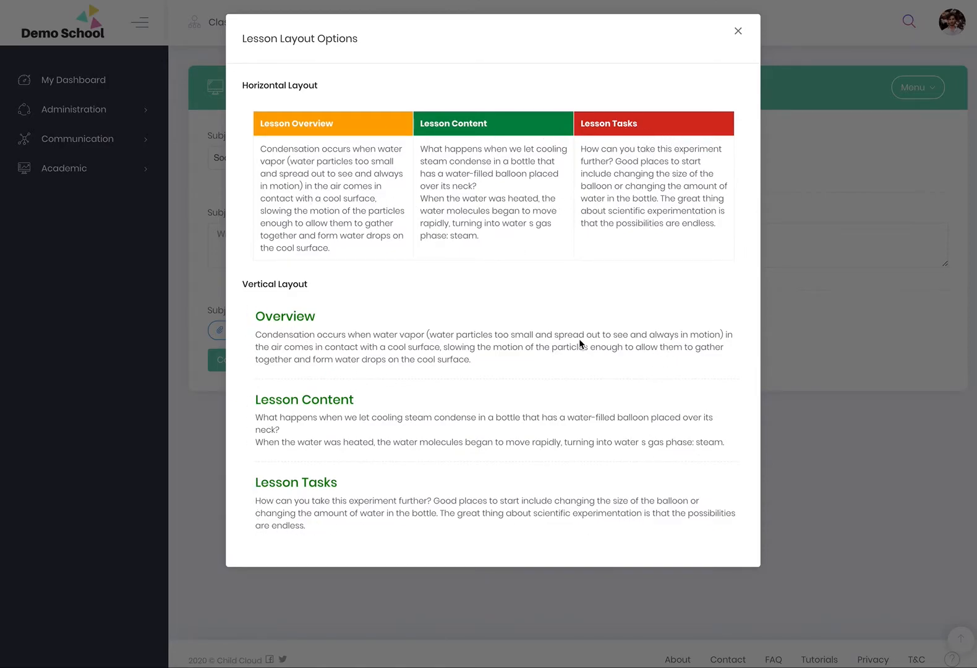
click(738, 31)
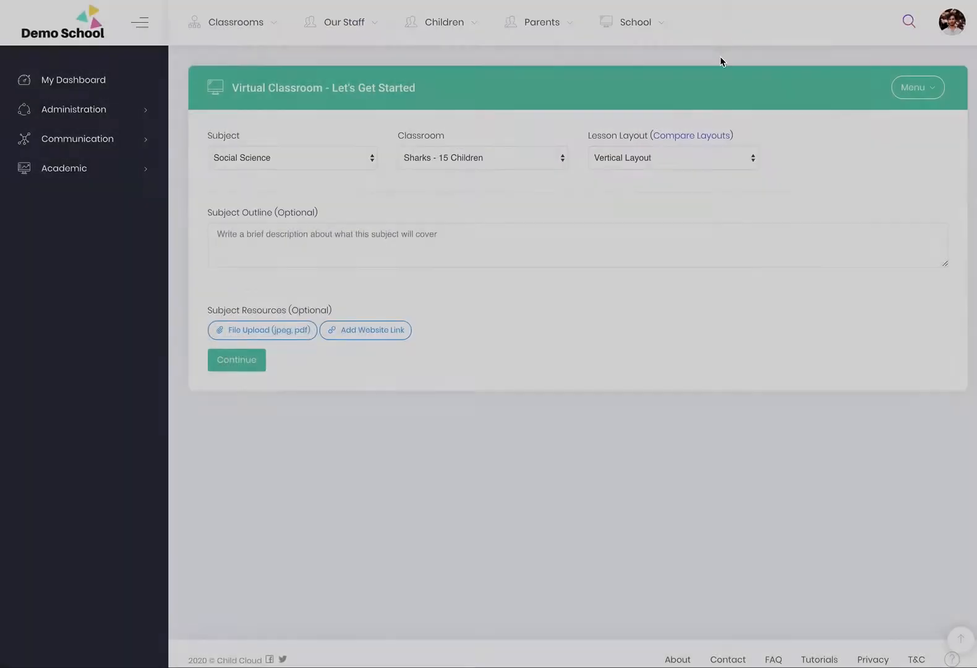
click(628, 159)
click(626, 168)
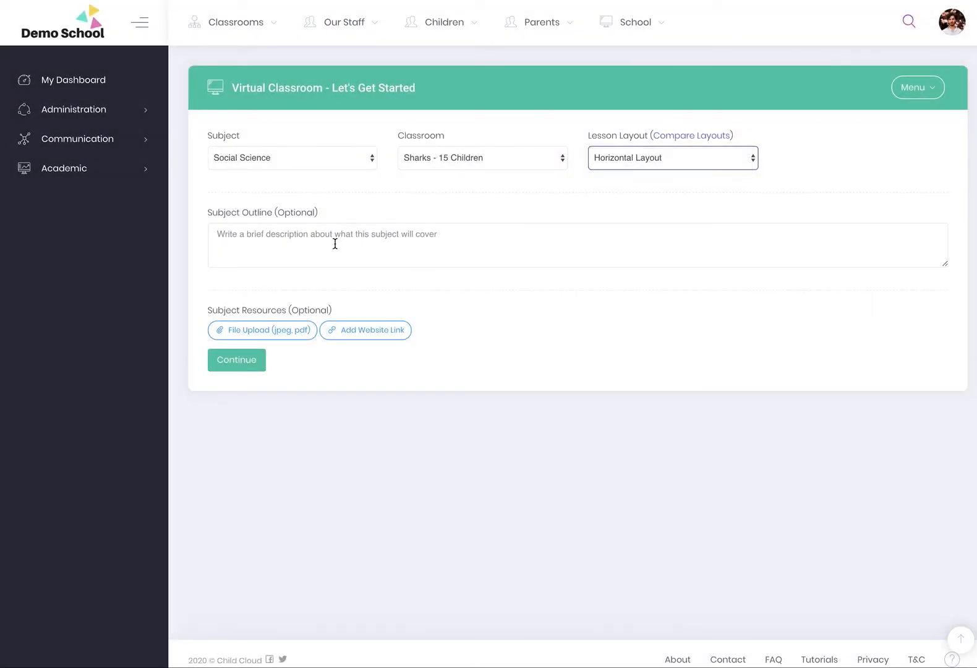
Step: Submit the new Social Science classroom entry without a subject outline or subject resources
click(285, 238)
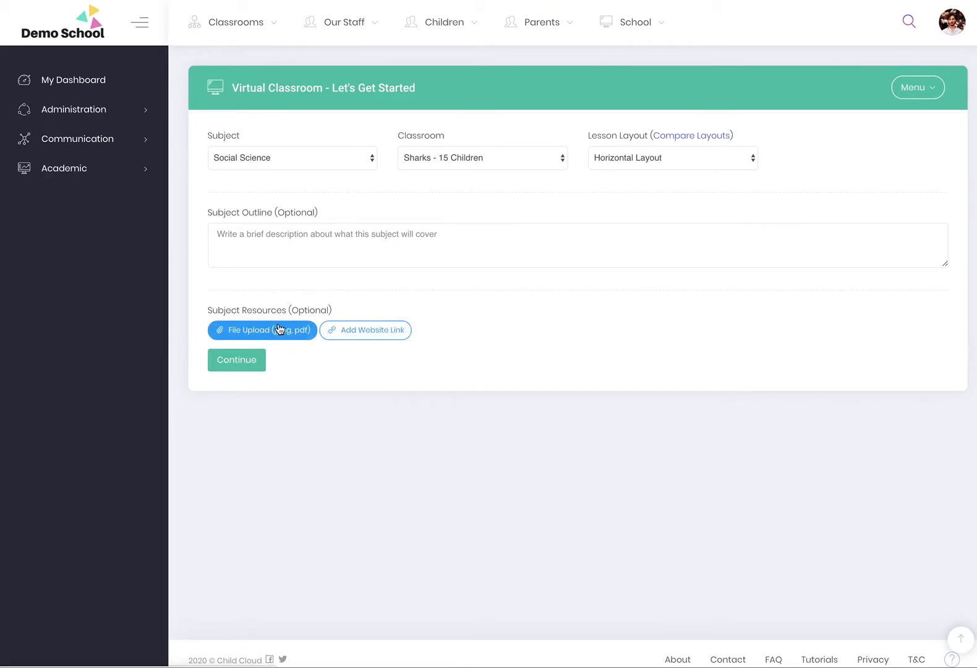
click(227, 363)
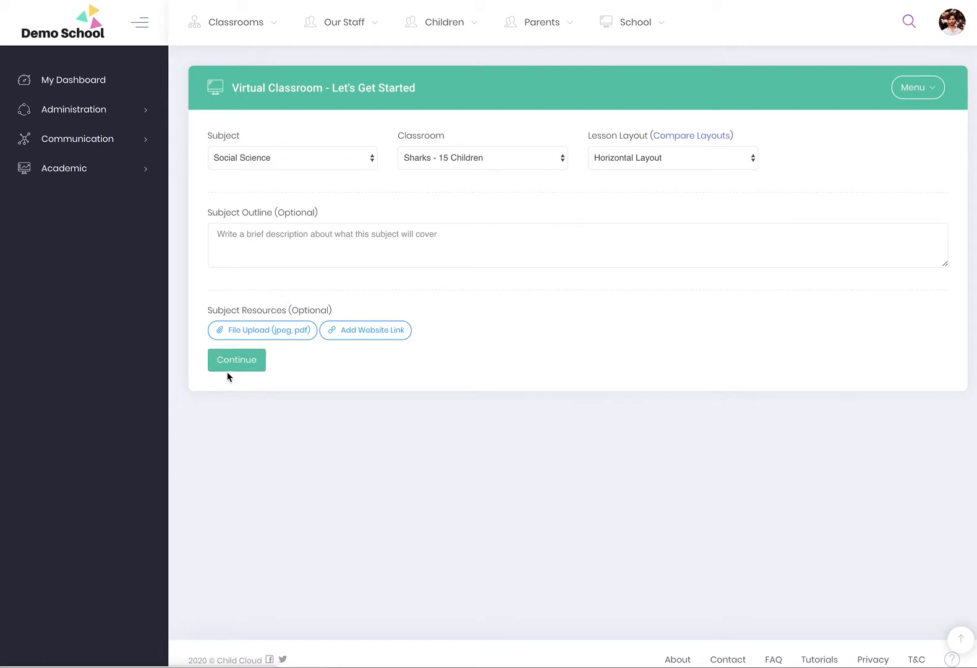
click(236, 363)
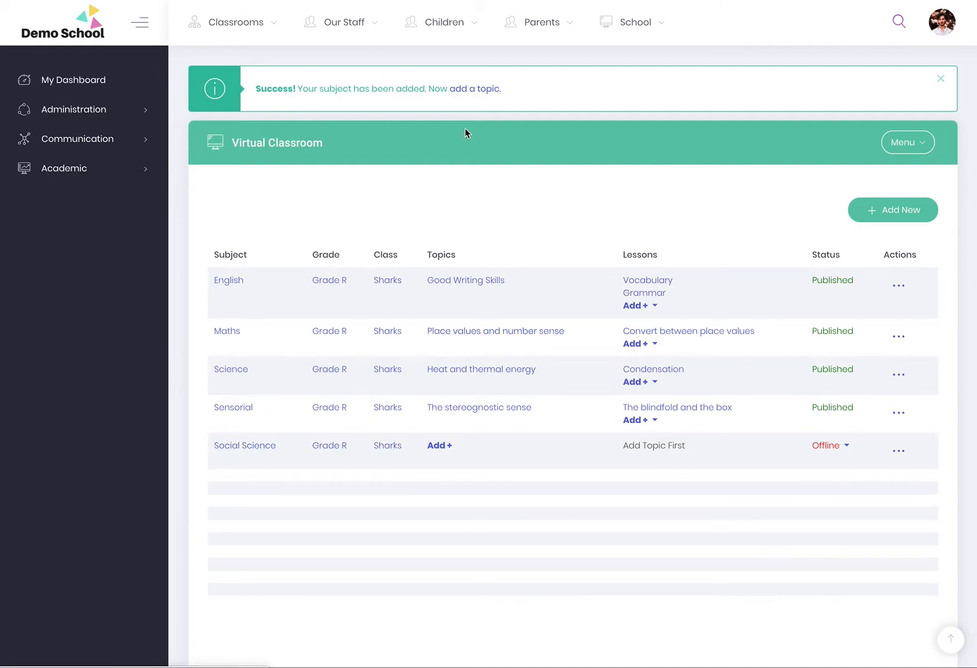
Step: Add the topic "HUNTER-GATHERERS AND HERDERS IN SOUTHERN AFRICA" to the Social Science subject
click(438, 447)
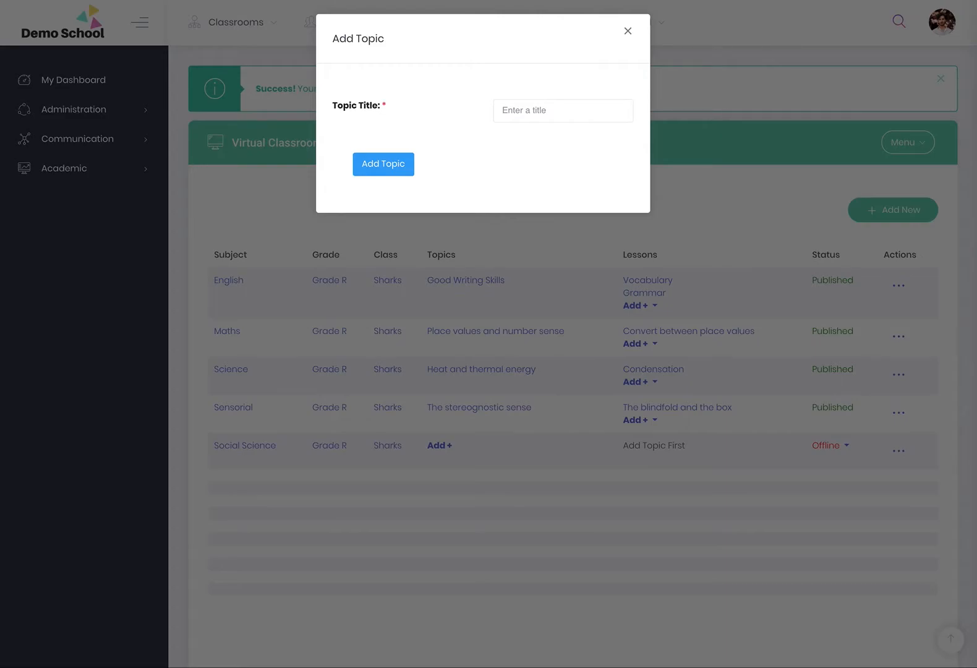
click(530, 110)
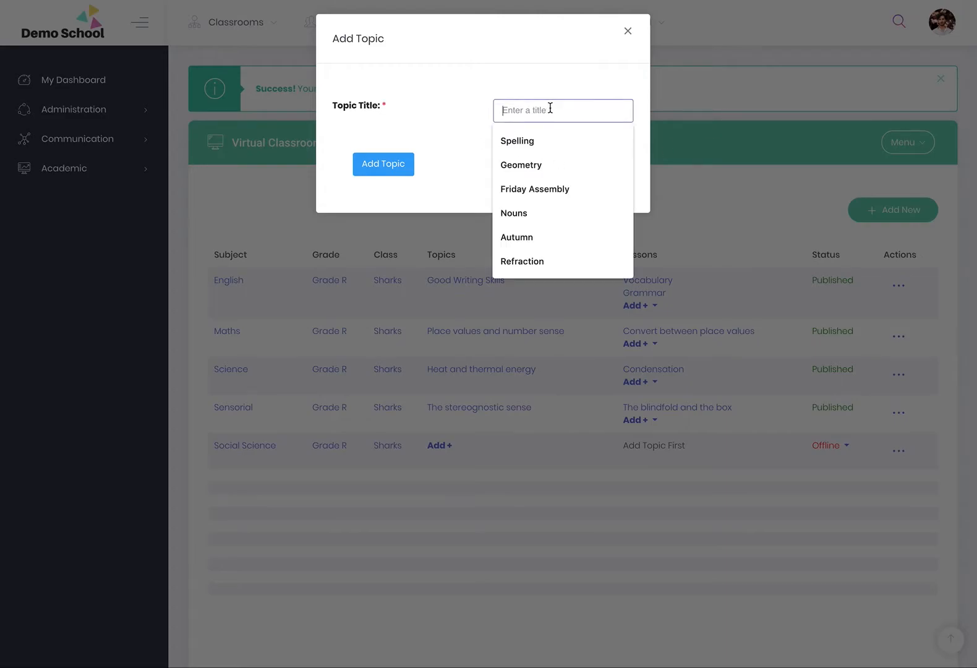
click(628, 31)
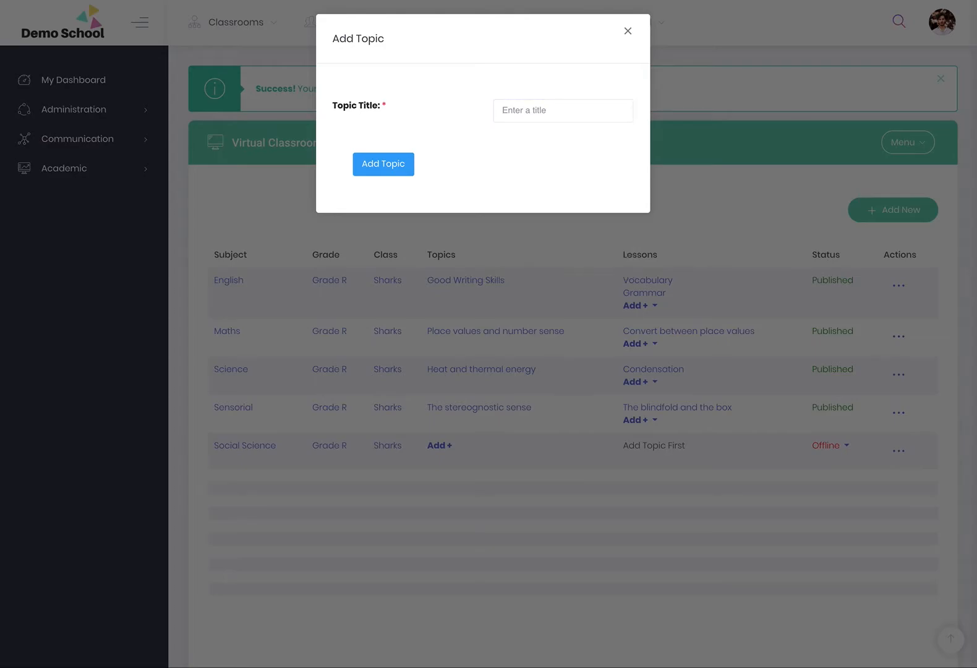
click(578, 111)
text(HUNTER-GATHERERS AND HERDERS IN SOUTHERN AFRICA)
click(371, 168)
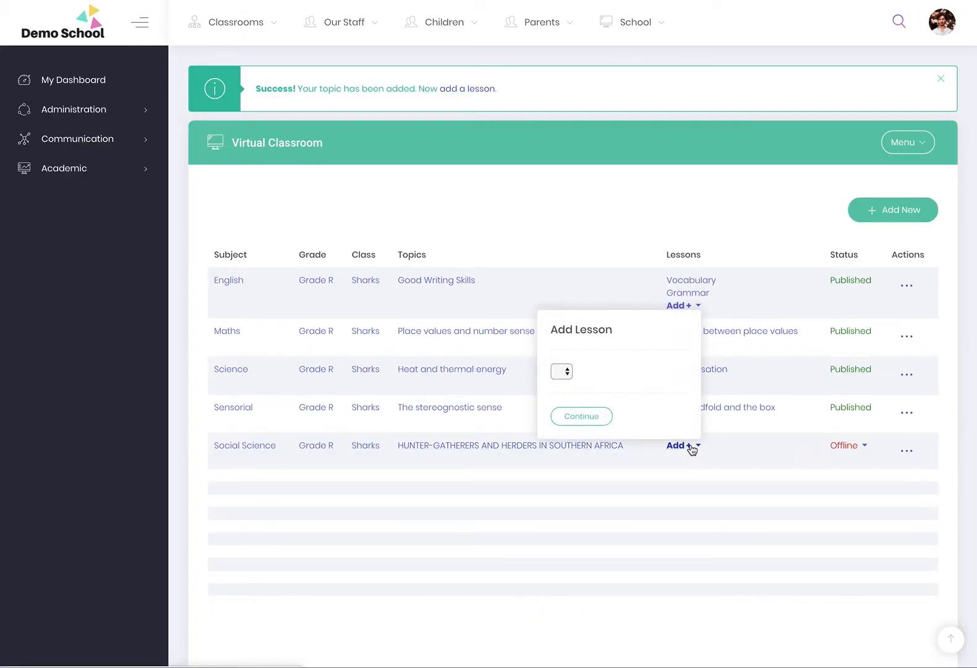
Step: Start a Social Science lesson under its hunter-gatherers topic, titled "WHAT IMPORTANT ROLE DID ROCK ART PAINTINGS PLAY IN THE LIVES OF THE HUNTER-GATHERERS?"
click(685, 446)
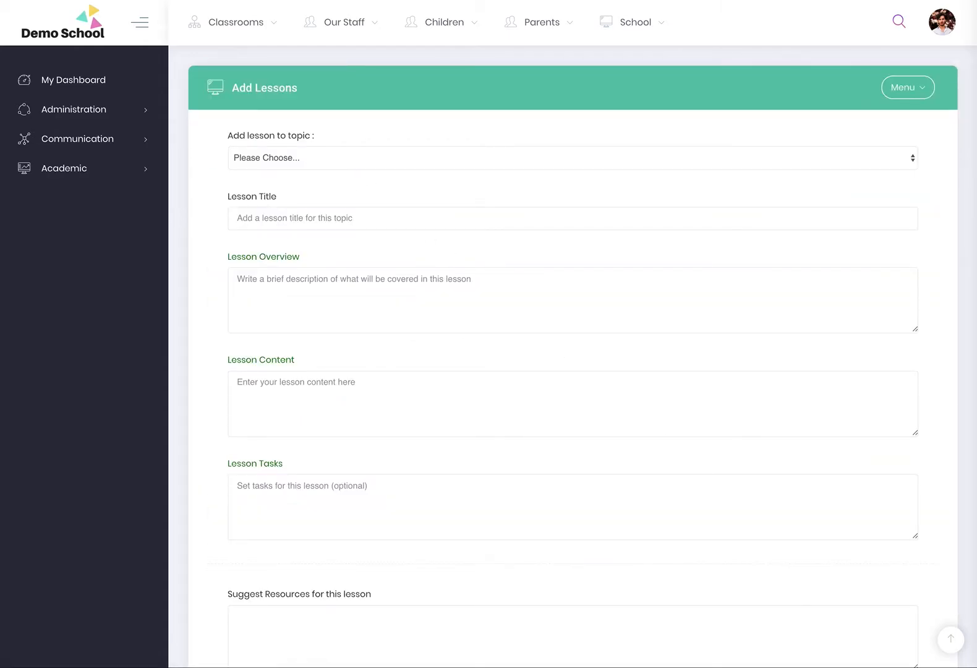
click(356, 158)
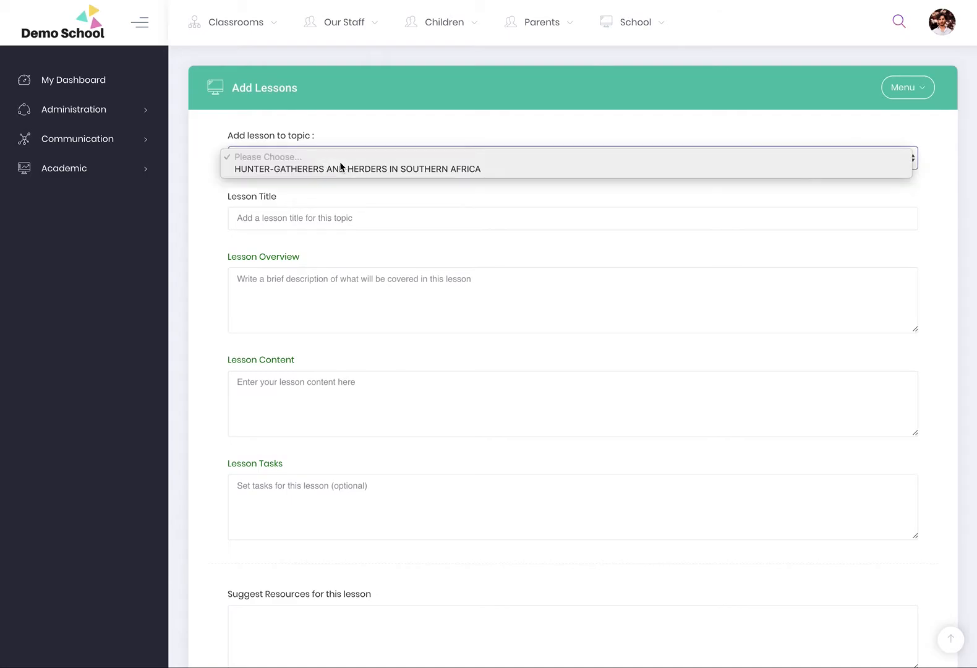
click(339, 169)
click(268, 163)
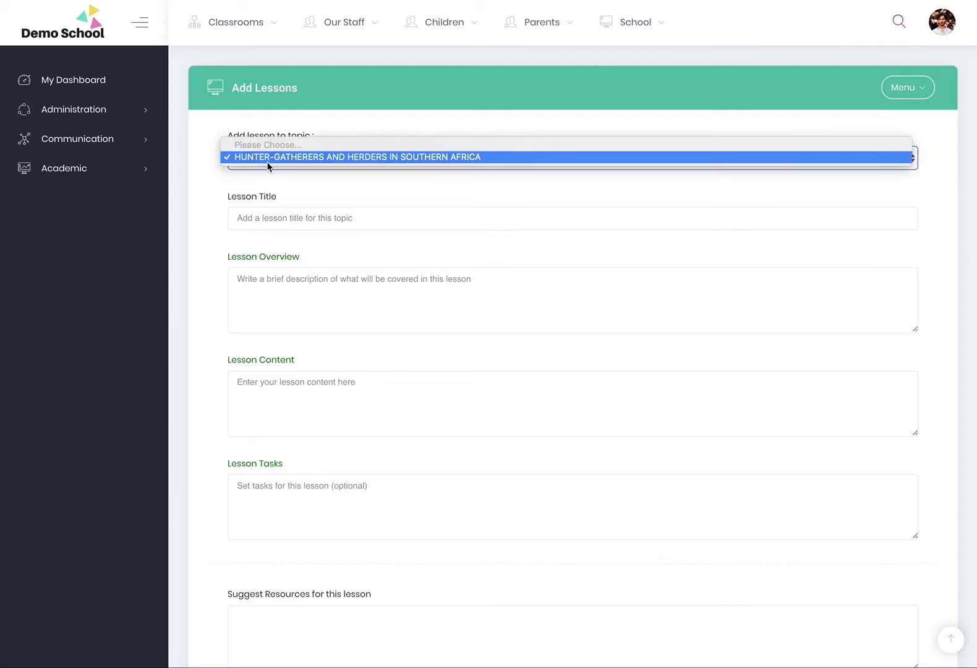
click(271, 157)
click(281, 218)
text(WHAT IMPORTANT ROLE DID ROCK ART PAINTINGS PLAY IN THE LIVES OF THE HUNTER-GATHERERS?)
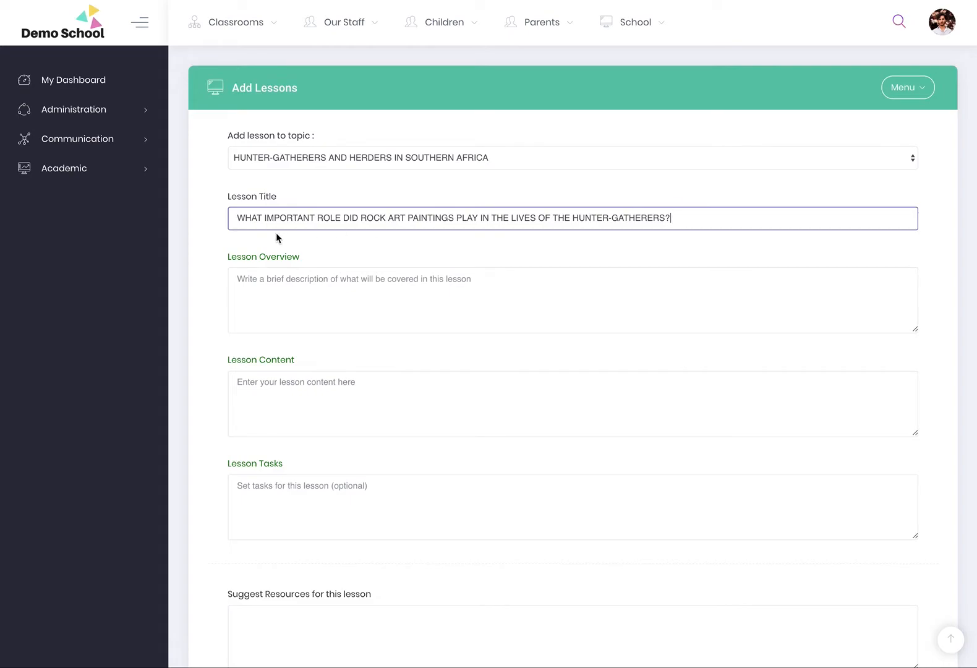
Step: Fill the Lesson Overview with the copied rock art paragraph beginning "Paintings and engravings (images) on rocks in the open air"
click(360, 278)
key(super+Tab)
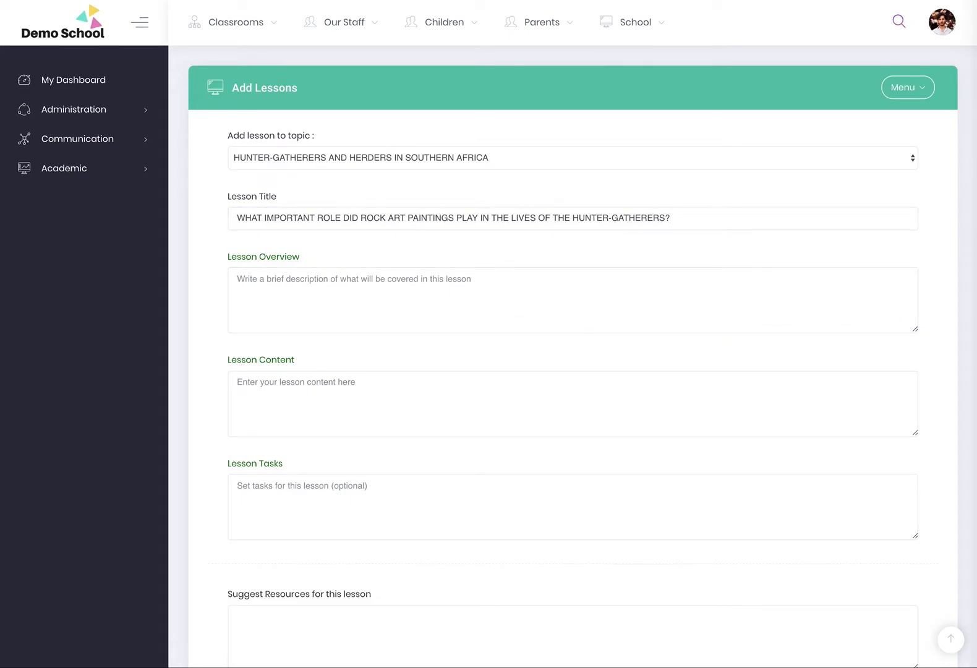
click(310, 302)
text(Paintings and engravings (images) on rocks in the open air and on cave walls are called rock art. There is rock art on about every continent, but South Africa has some of the most beautiful and advanced examples. It is difficult to say why they painted these pictures. Some archaeologist thinks that the paintings were created to bring good fortune to a hunt as a kind of spiritual exercise. It could be that the artist simply painted things they found beautiful. There are thousands of rock paintings and engravings (images) in South Africa and some museums also have collections that are open to the public.)
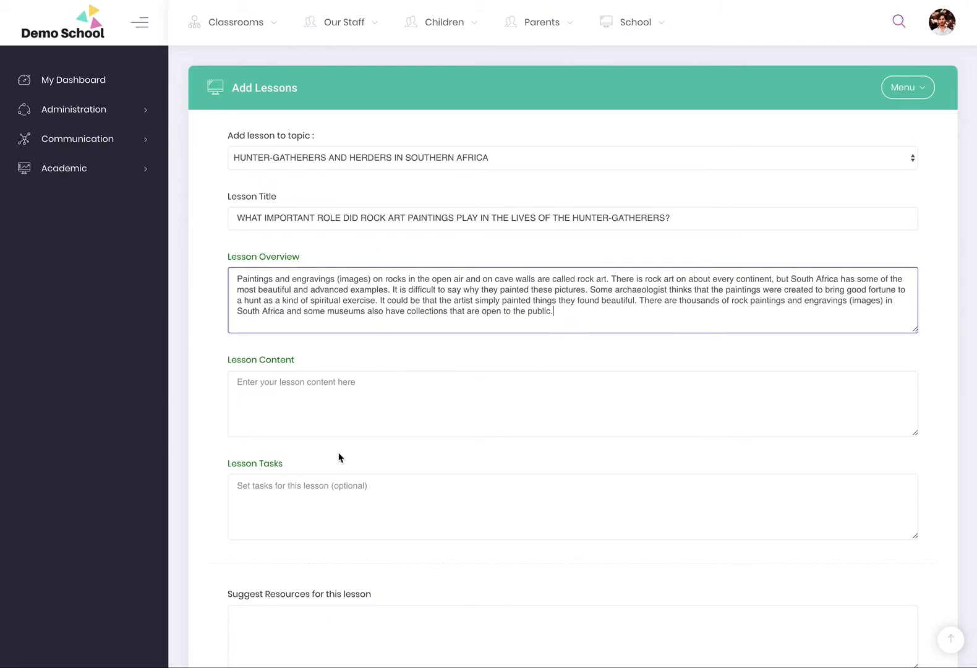
Step: Set the lesson task to "Which surface was used to create their paintings?", removing the stray numbering and box characters from the pasted text
scroll(340, 458, down, 2)
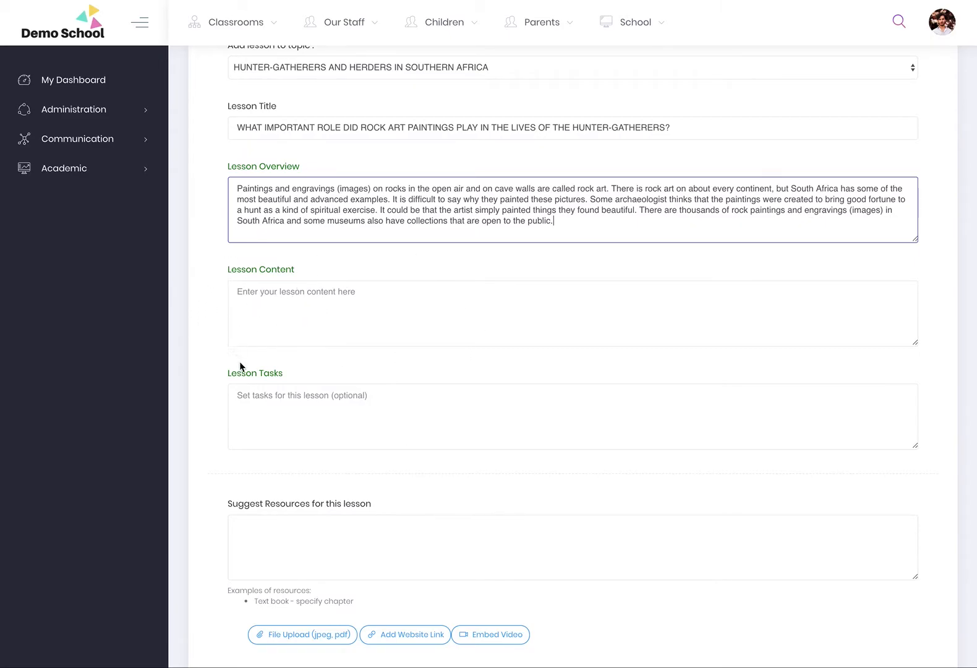
scroll(314, 476, down, 1)
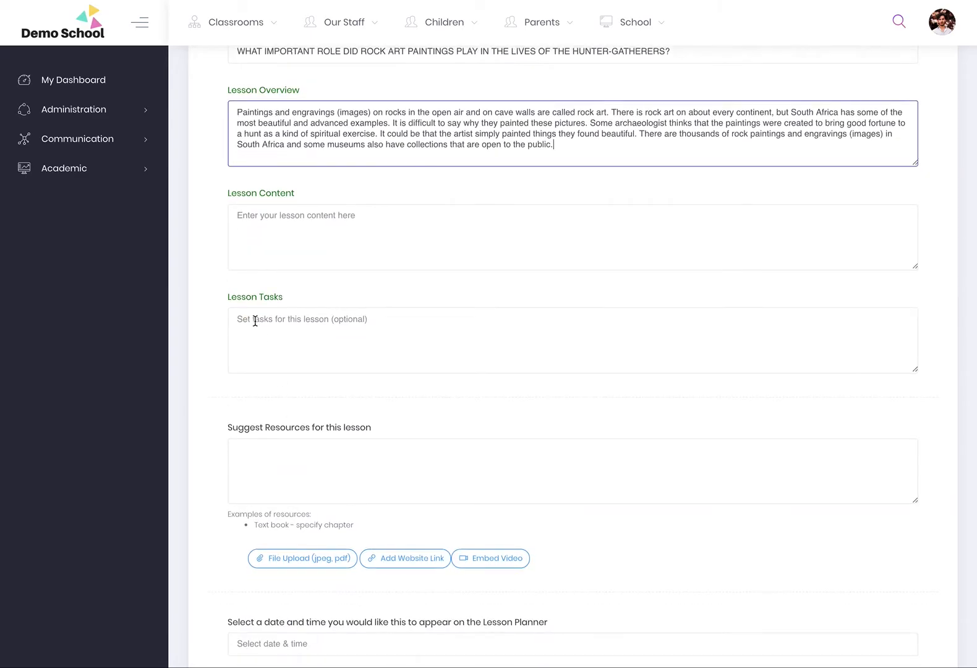
key(super+Tab)
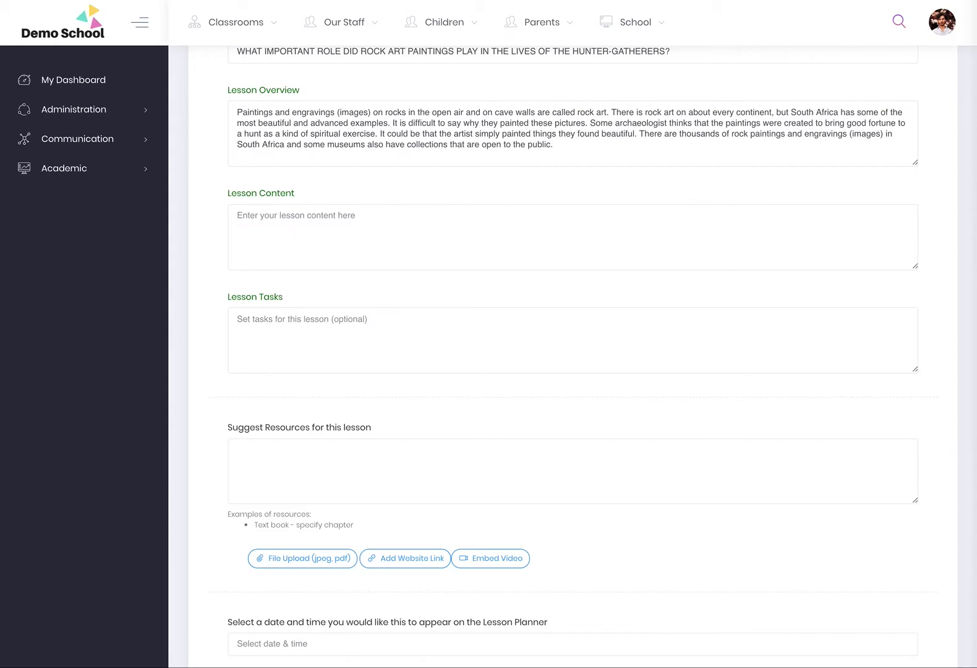
click(299, 328)
text(3.1 3.2 3.3 □□□□ Which surface was used to create their paintings?)
drag(239, 344, 183, 299)
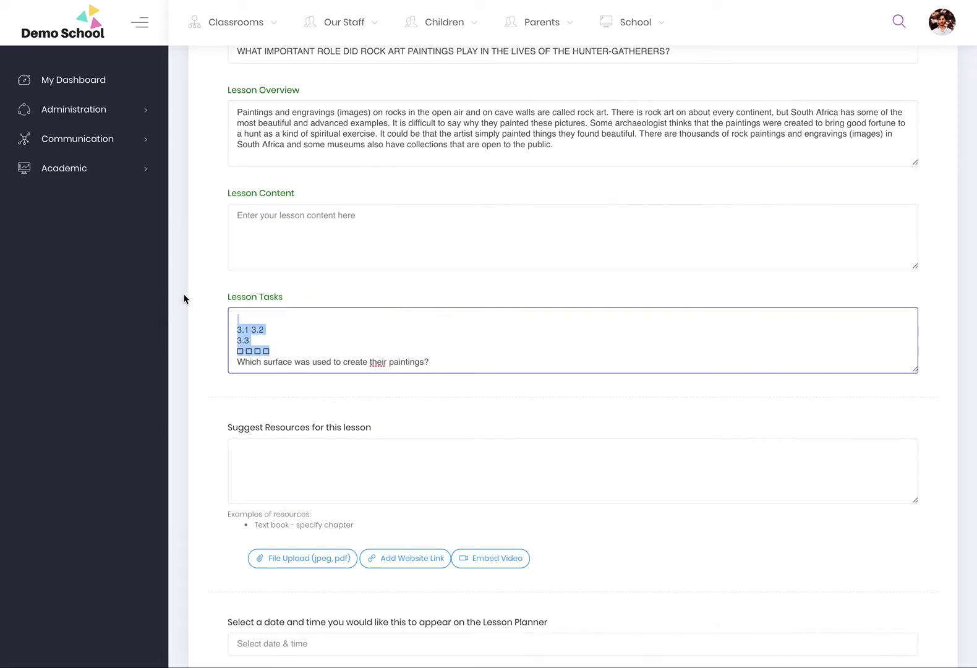
key(BackSpace)
key(Delete)
Step: Suggest "Chapter 12, page 76" as a resource for the lesson
click(310, 468)
text(Chap)
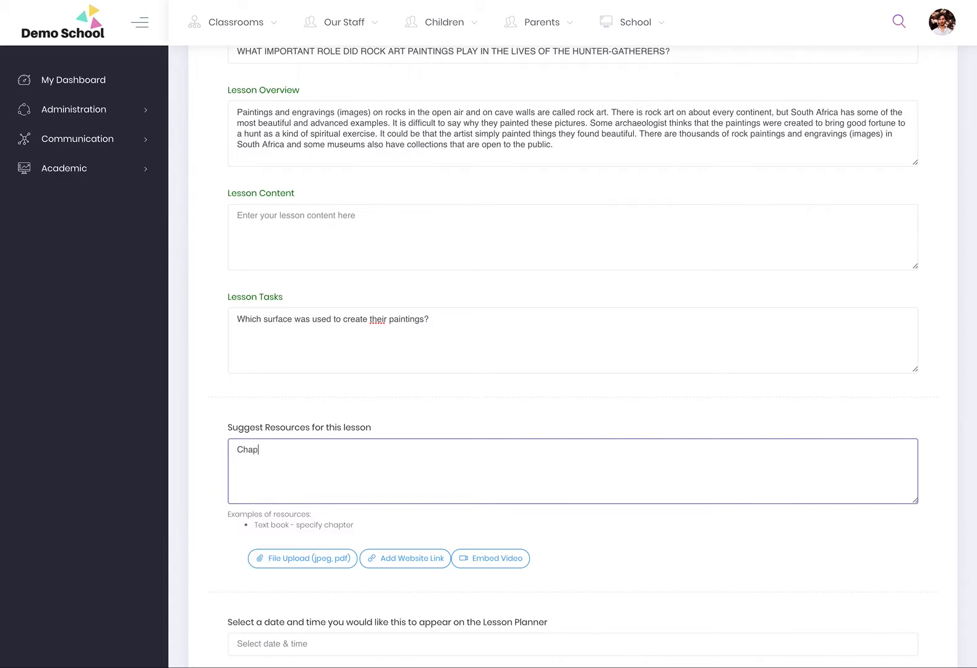
text(ter 12, page 12)
text(1)
text(6)
Step: Add a file upload to the lesson resources with the display name "Rock paintings"
click(293, 570)
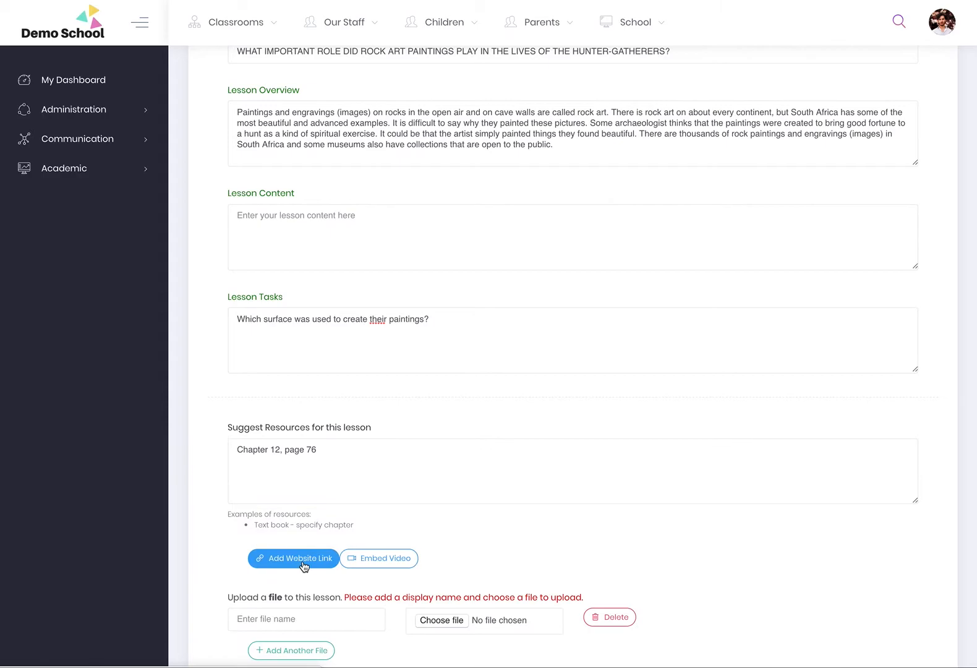
scroll(322, 506, down, 2)
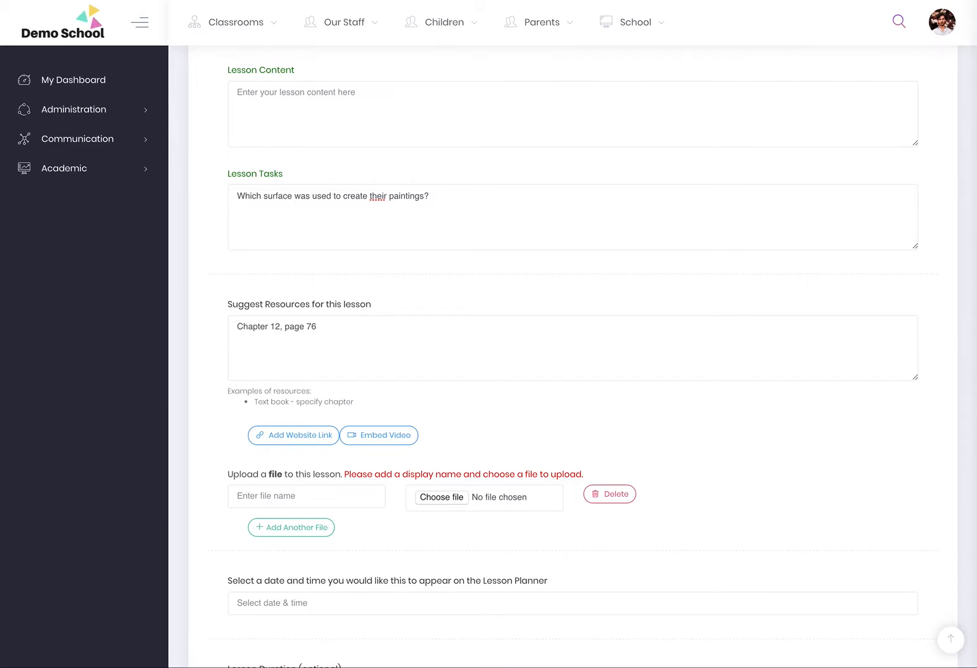
click(290, 496)
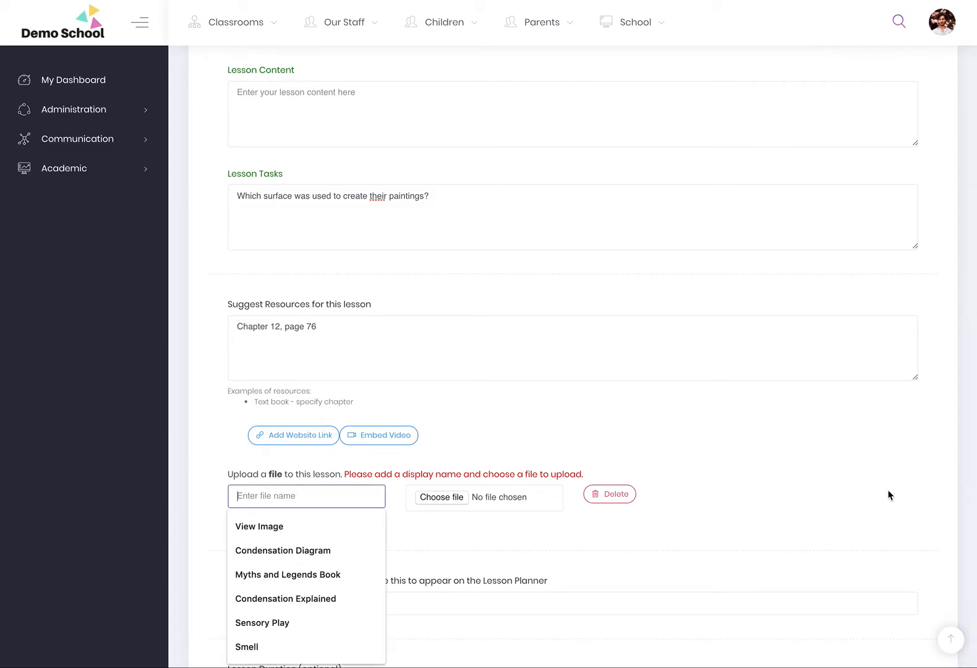
click(976, 491)
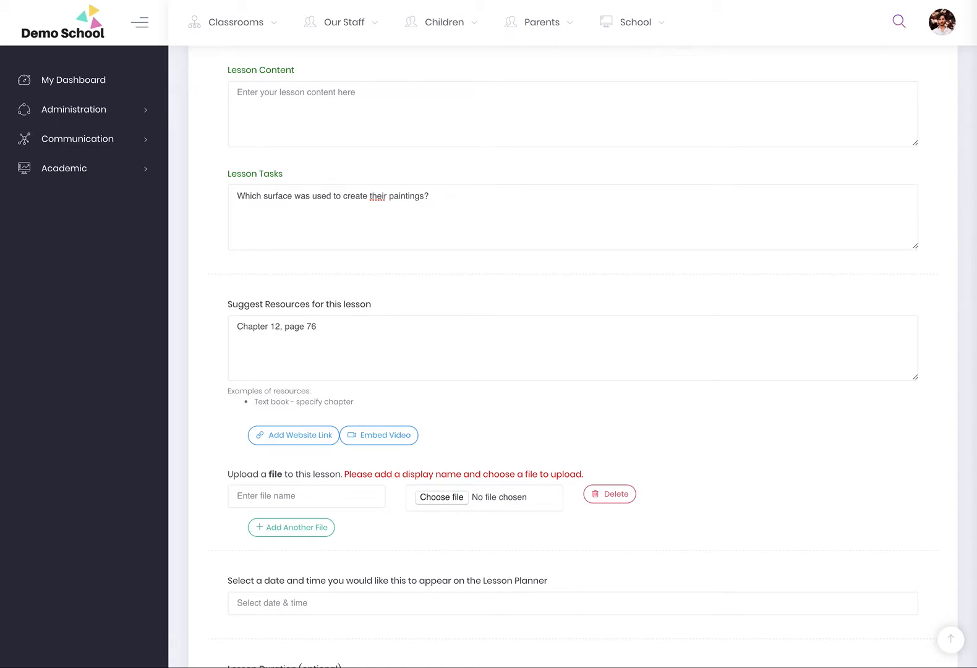
click(288, 499)
text(Rock paintings)
click(240, 495)
key(BackSpace)
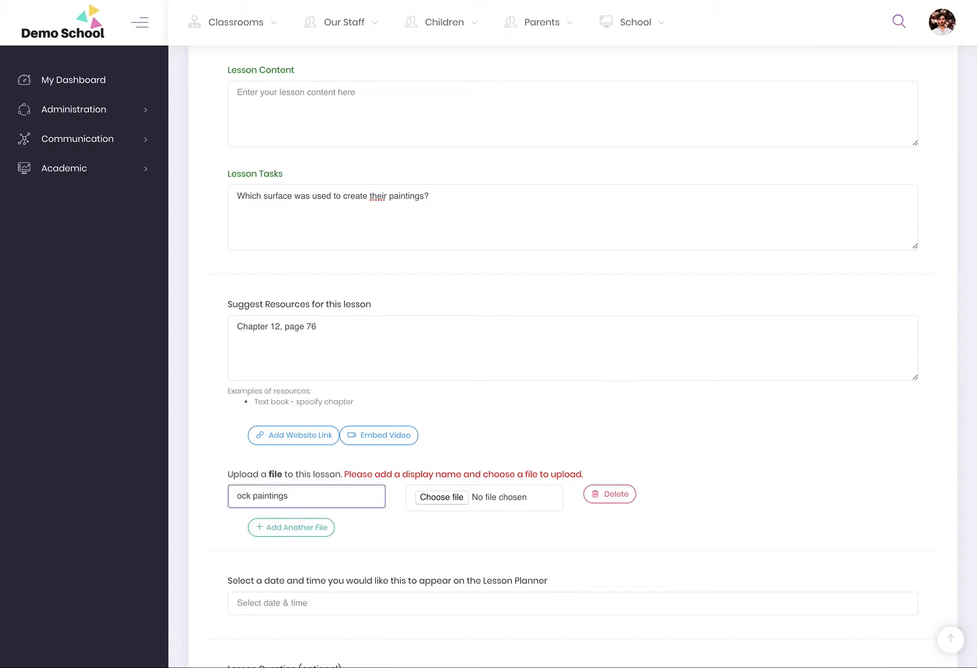
text(R)
Step: Attach today's screenshot ending in 10.42.05 as the file for the Rock paintings upload
click(449, 498)
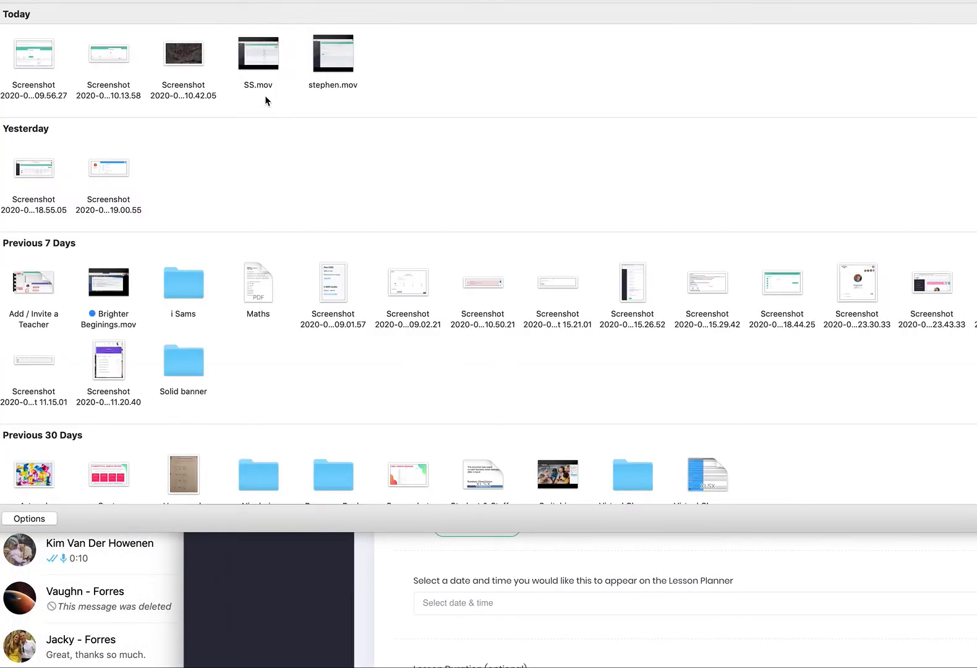
click(206, 66)
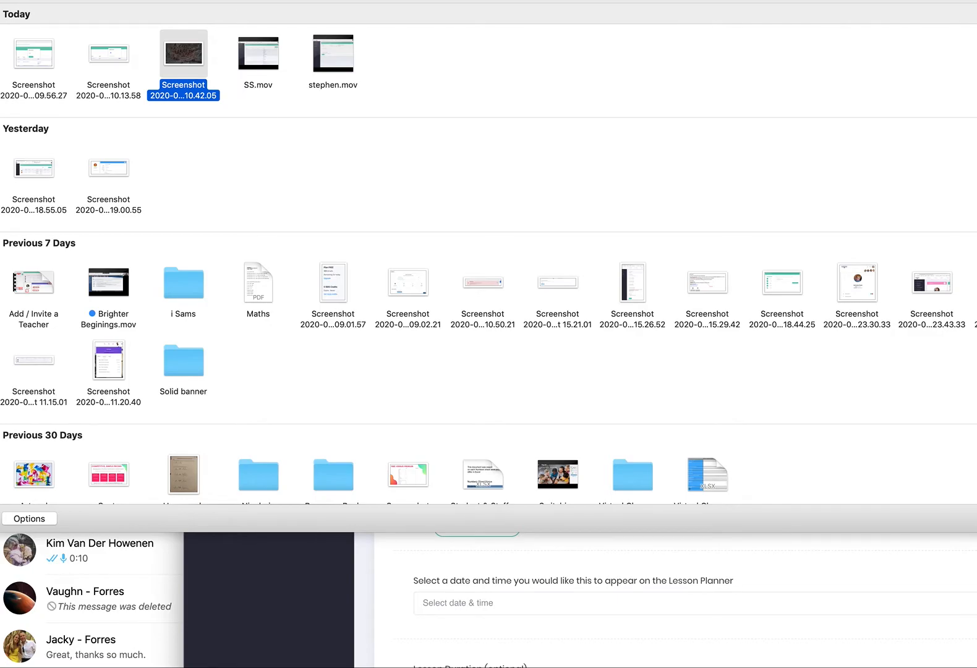
key(Return)
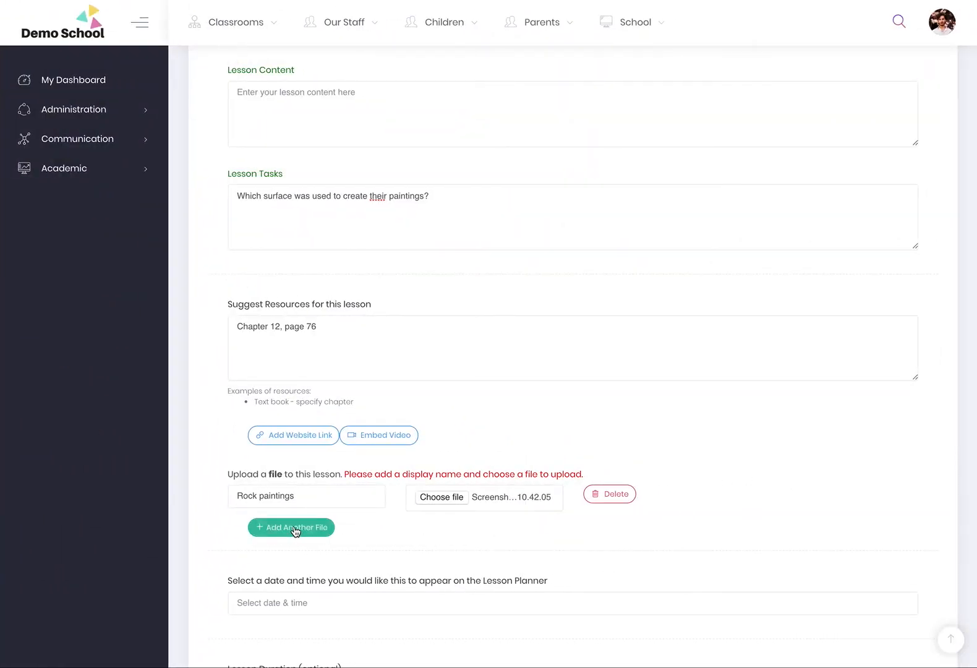
Step: Add a video embed entry to the lesson and view the guide on embedding a YouTube video
scroll(421, 537, down, 1)
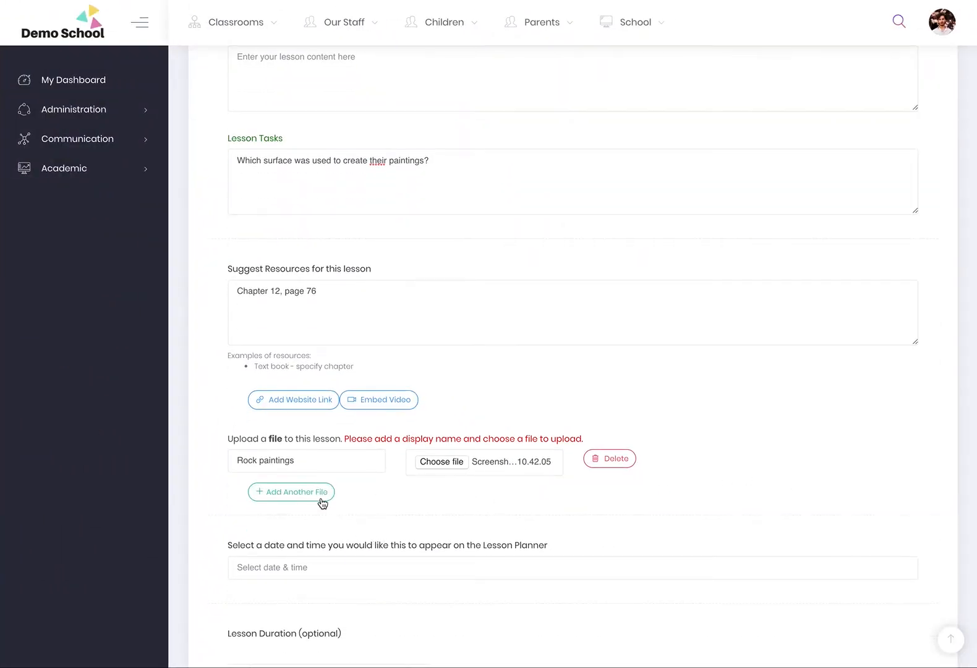
scroll(495, 508, down, 2)
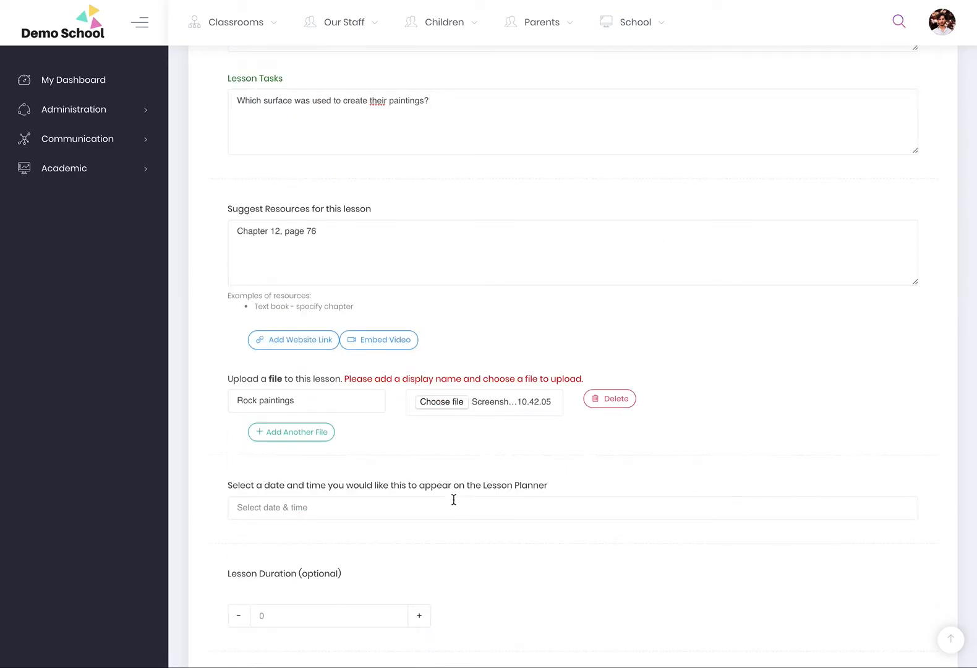
click(379, 344)
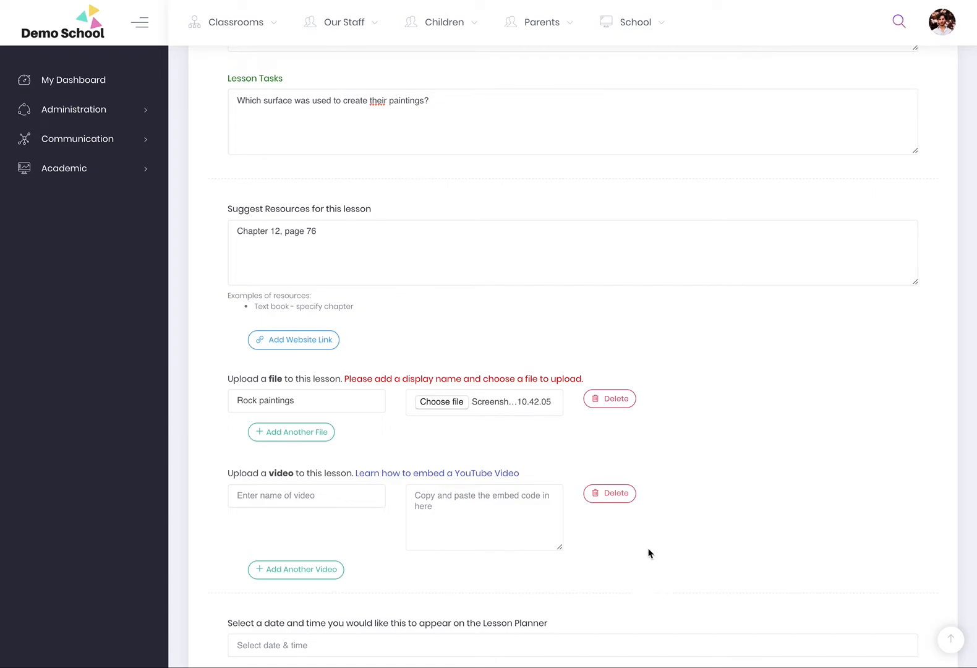
scroll(634, 547, down, 2)
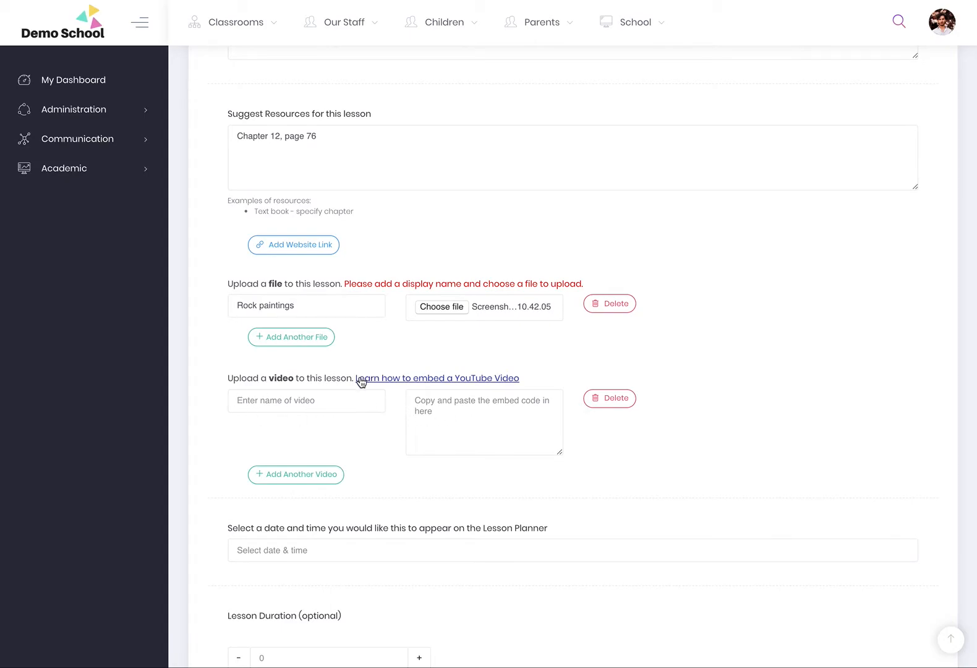
click(443, 379)
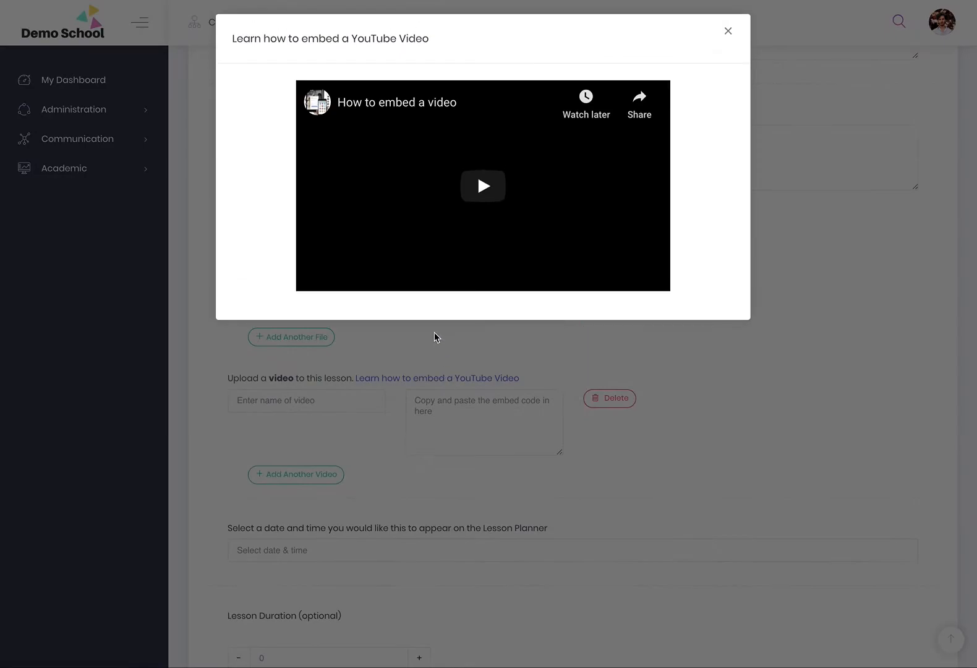
click(730, 31)
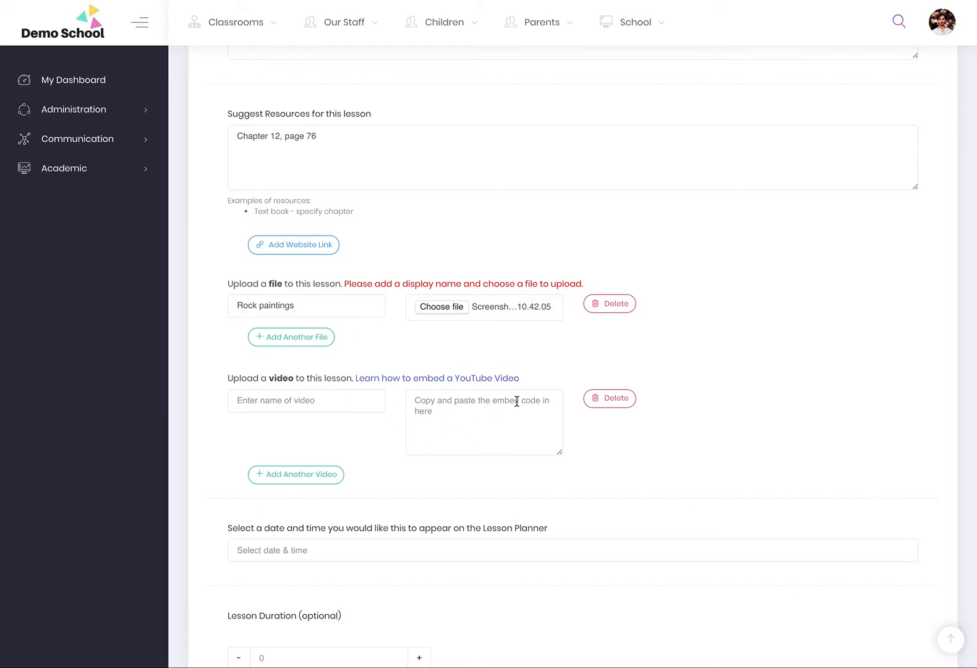
Step: Schedule the lesson to appear on the Lesson Planner on 20 May 2020 at 10:30
scroll(483, 406, down, 2)
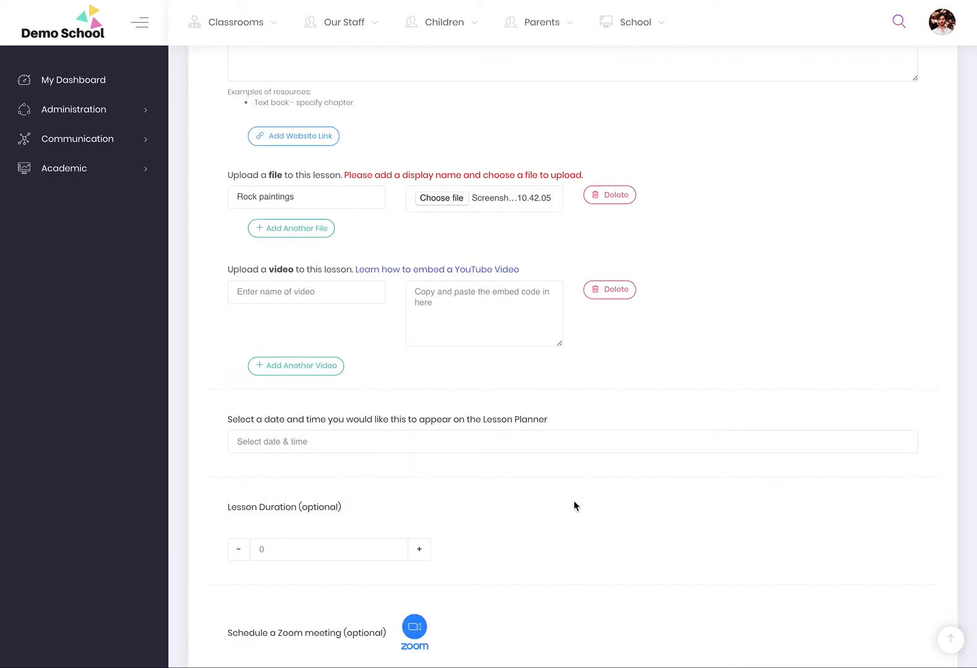
click(275, 439)
scroll(326, 493, down, 2)
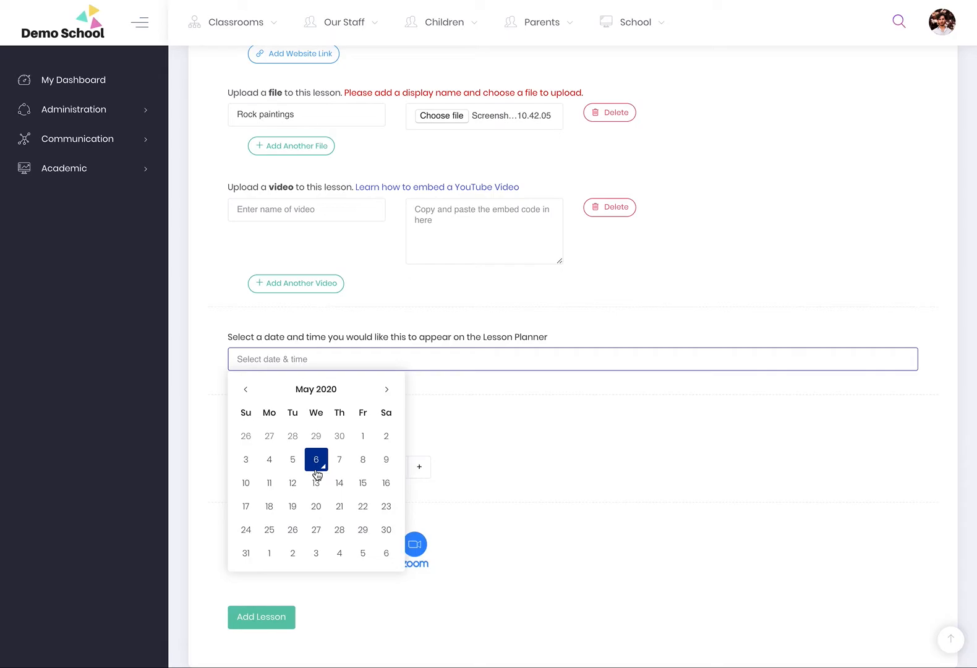
click(318, 509)
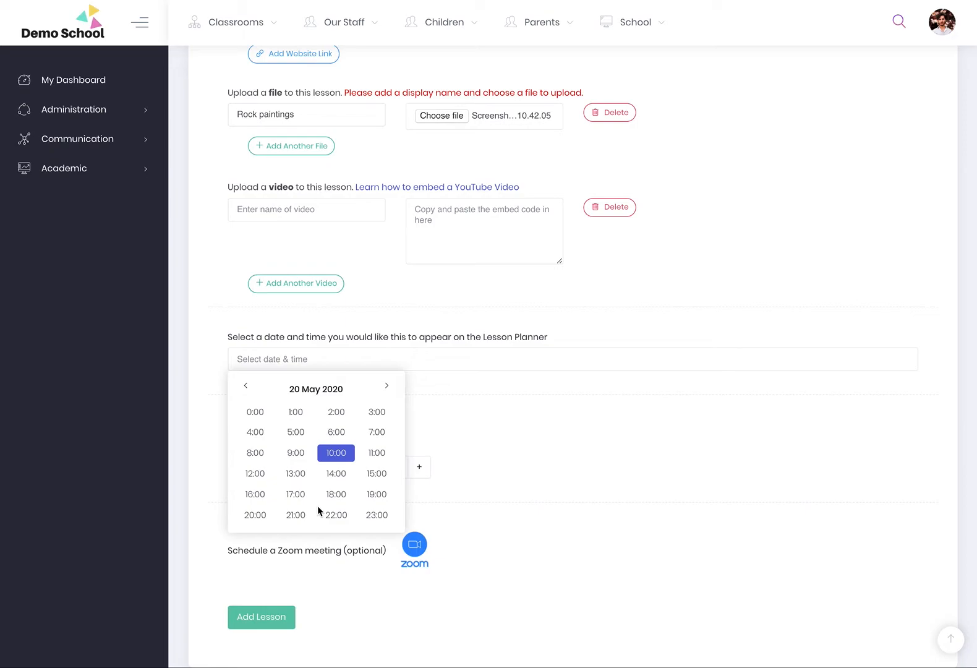
click(328, 452)
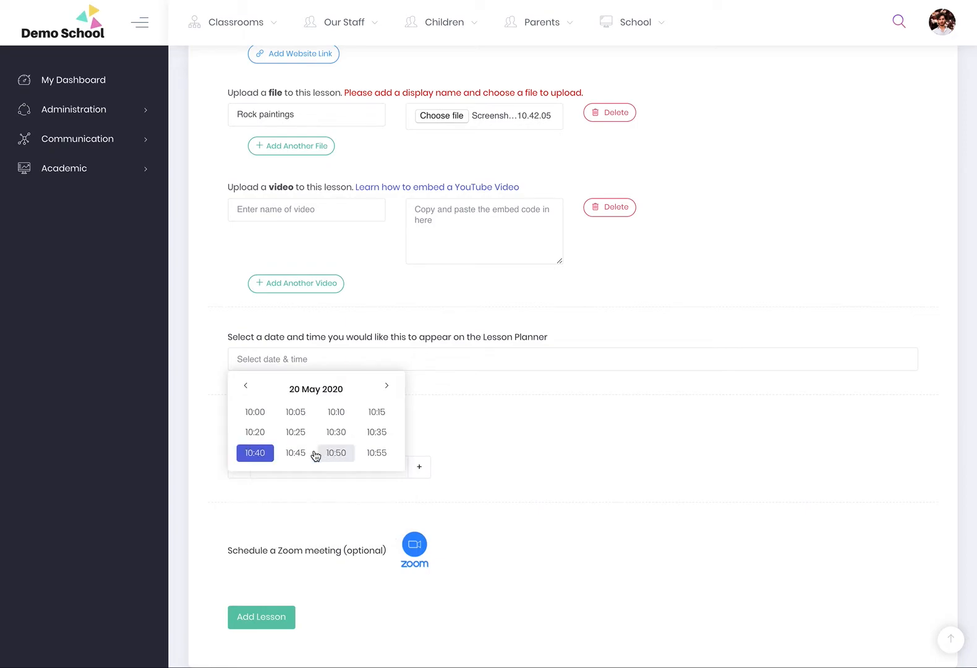
click(337, 433)
Step: Set the optional lesson duration to 30 minutes
click(420, 468)
click(419, 467)
click(419, 468)
click(420, 467)
click(419, 467)
click(420, 467)
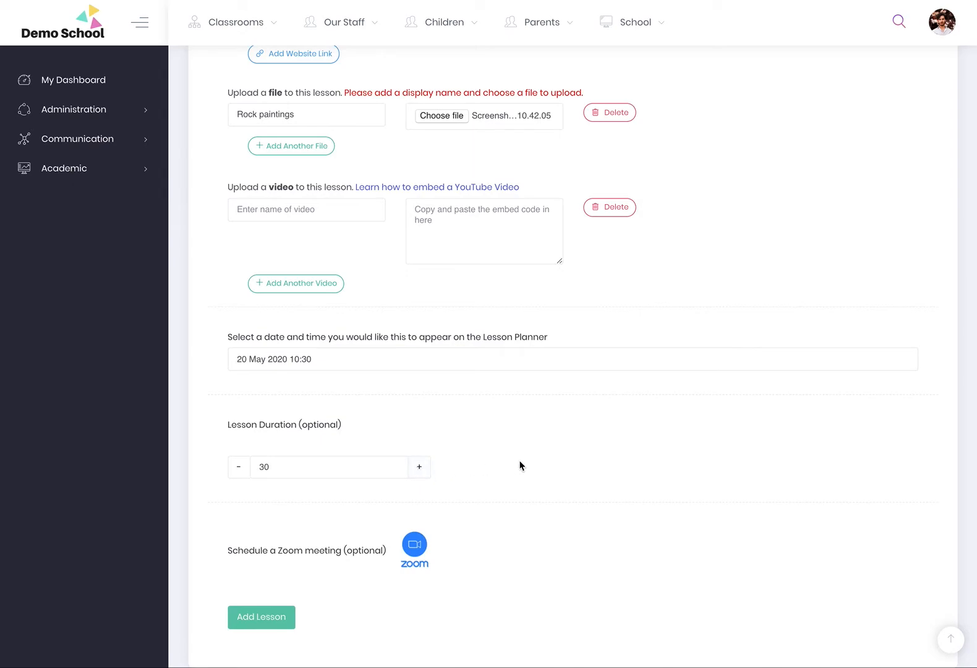
Step: Add a Zoom meeting to the lesson and fill in its meeting ID and meeting password
scroll(433, 548, down, 2)
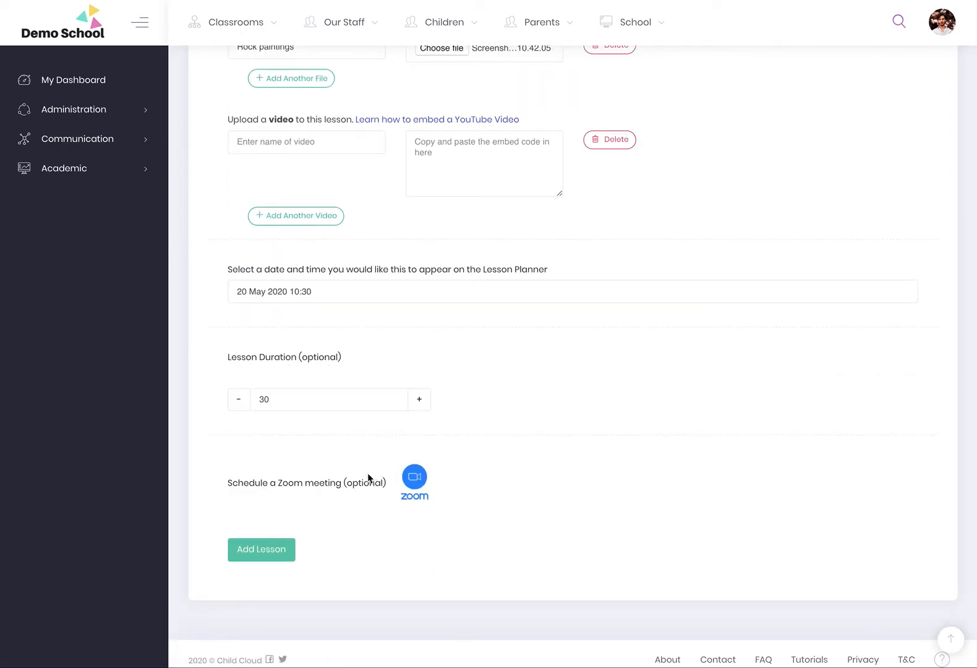
click(413, 476)
scroll(355, 525, down, 3)
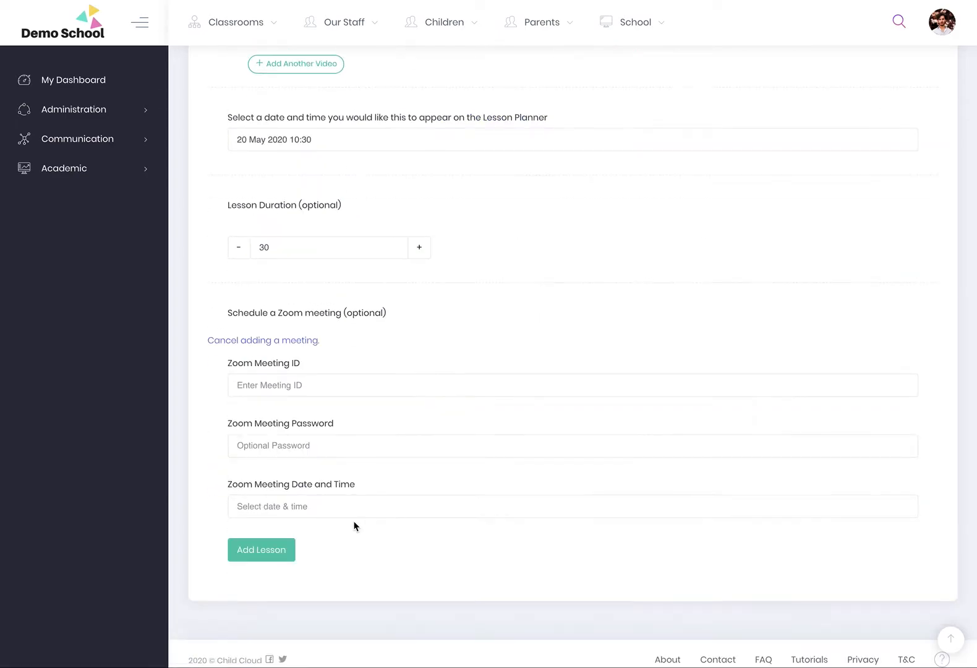
click(298, 388)
click(295, 416)
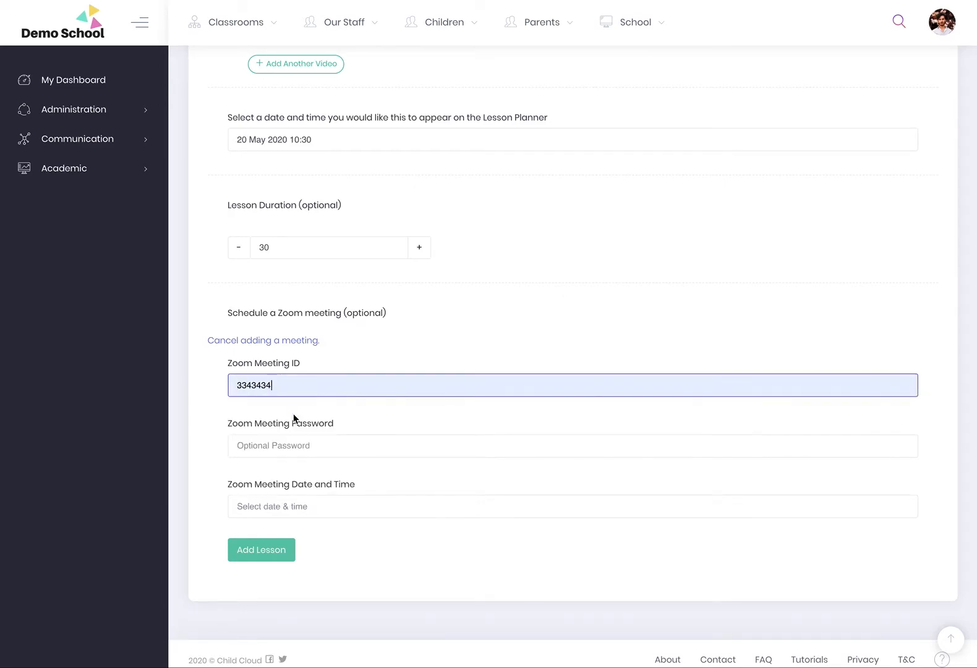
click(279, 439)
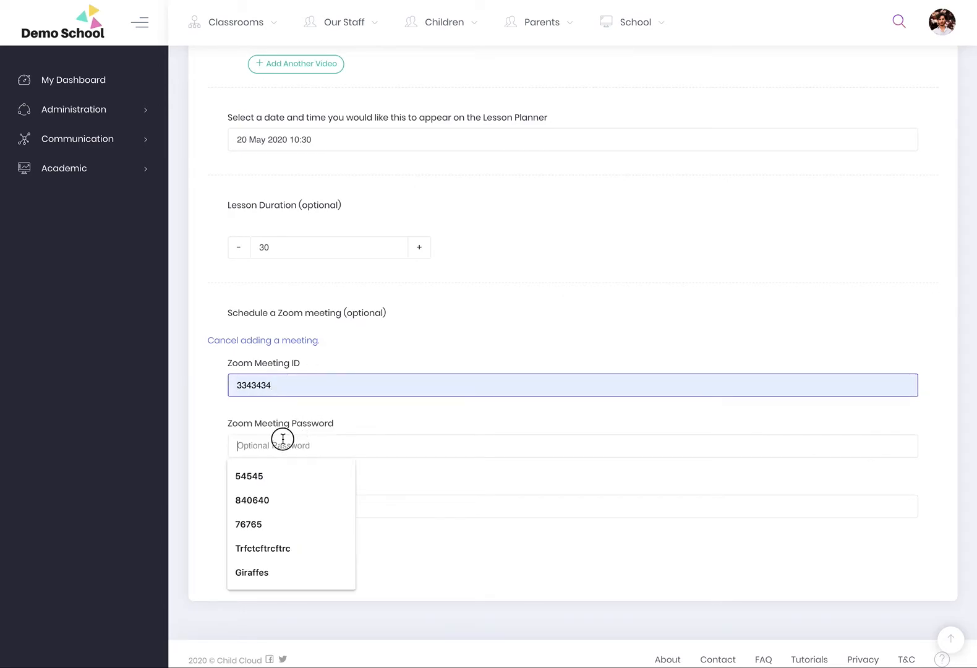
click(279, 511)
Step: Set the Zoom meeting to 20 May 2020 at 10:30 and add the completed lesson
click(308, 502)
scroll(328, 557, down, 1)
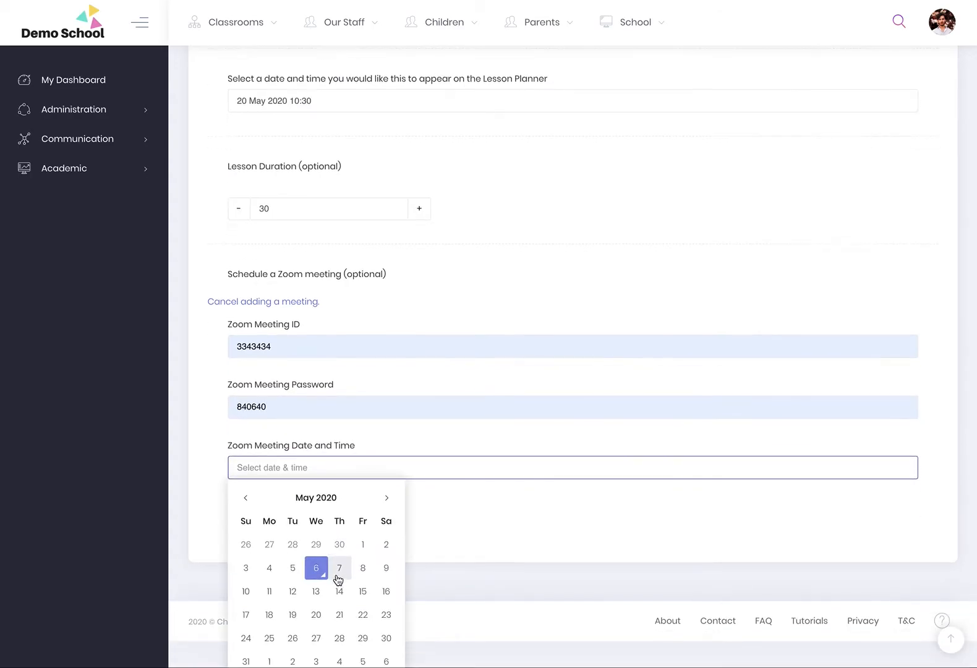
click(316, 615)
click(338, 597)
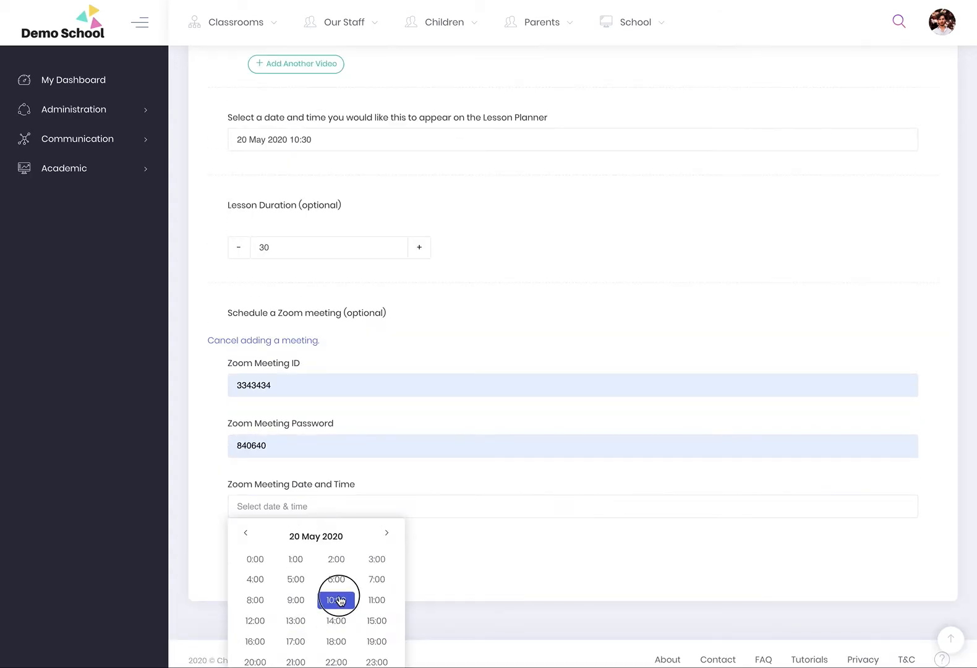
click(337, 580)
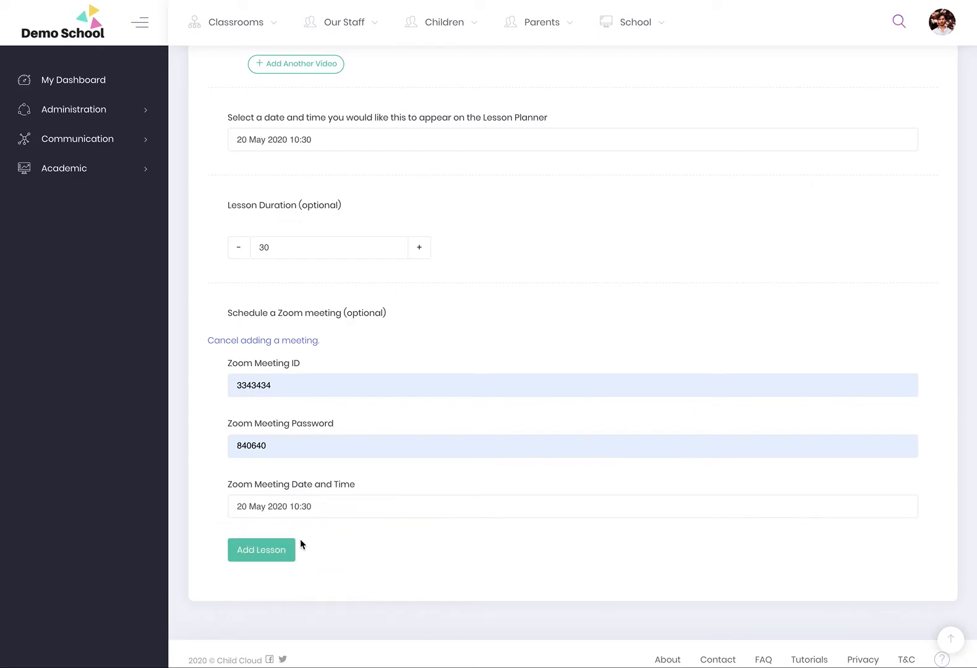
click(251, 550)
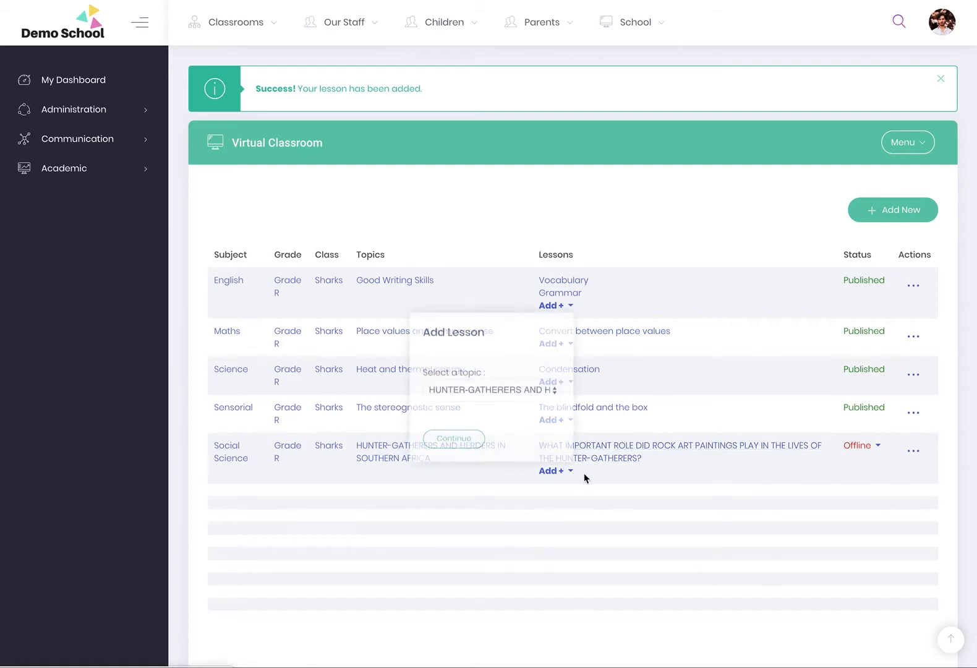
Step: Publish the Social Science subject for the Sharks class to students and parents
click(726, 523)
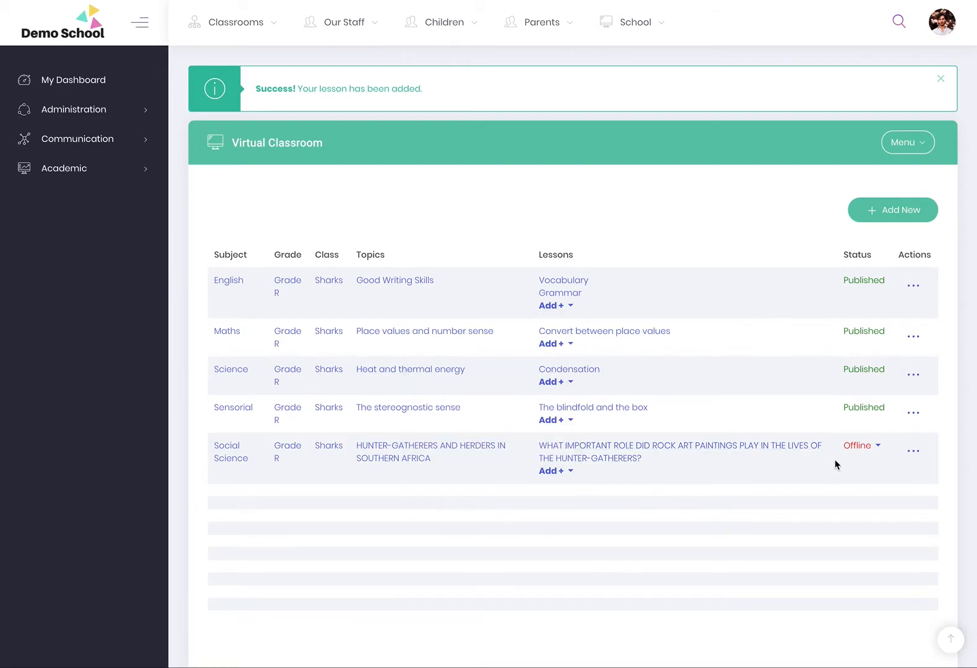
mouse_move(862, 450)
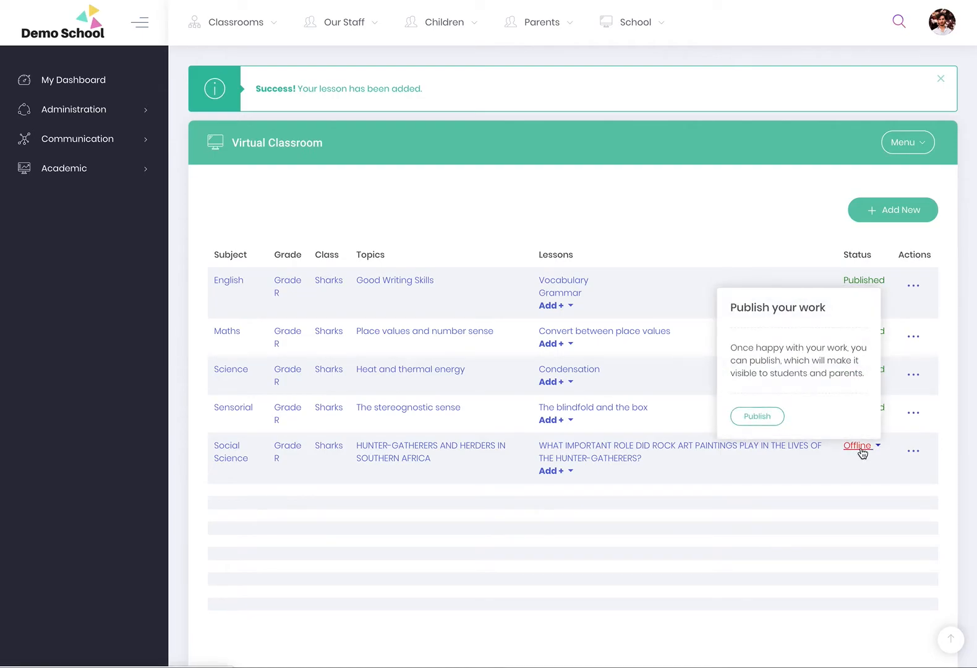
click(756, 419)
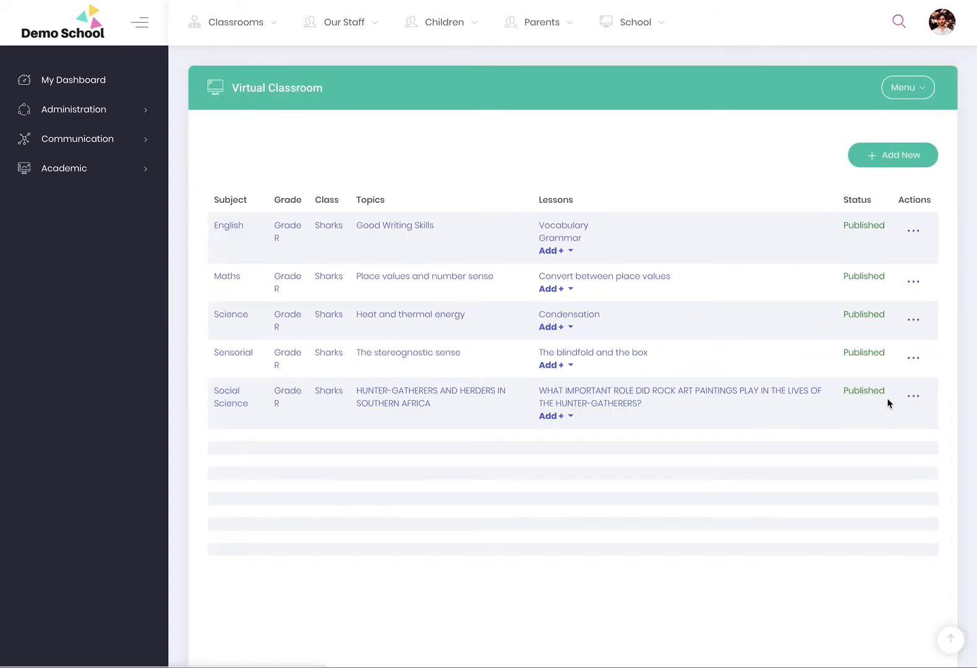
Step: Preview the Social Science subject and examine the rock art lesson's overview, tasks, schedule and attachments
click(913, 397)
click(832, 501)
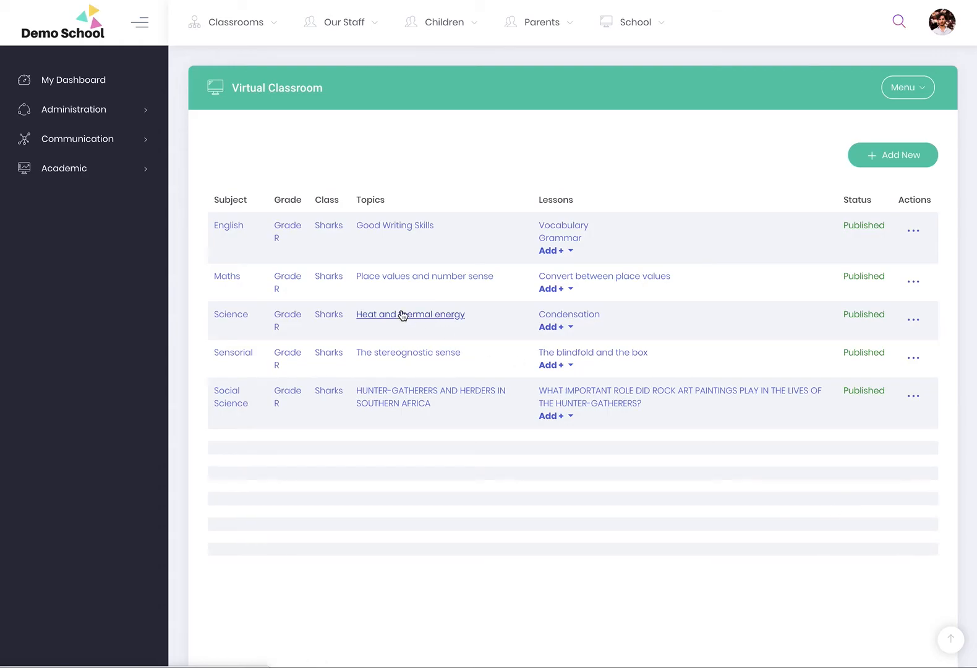
scroll(645, 453, down, 2)
scroll(644, 455, up, 2)
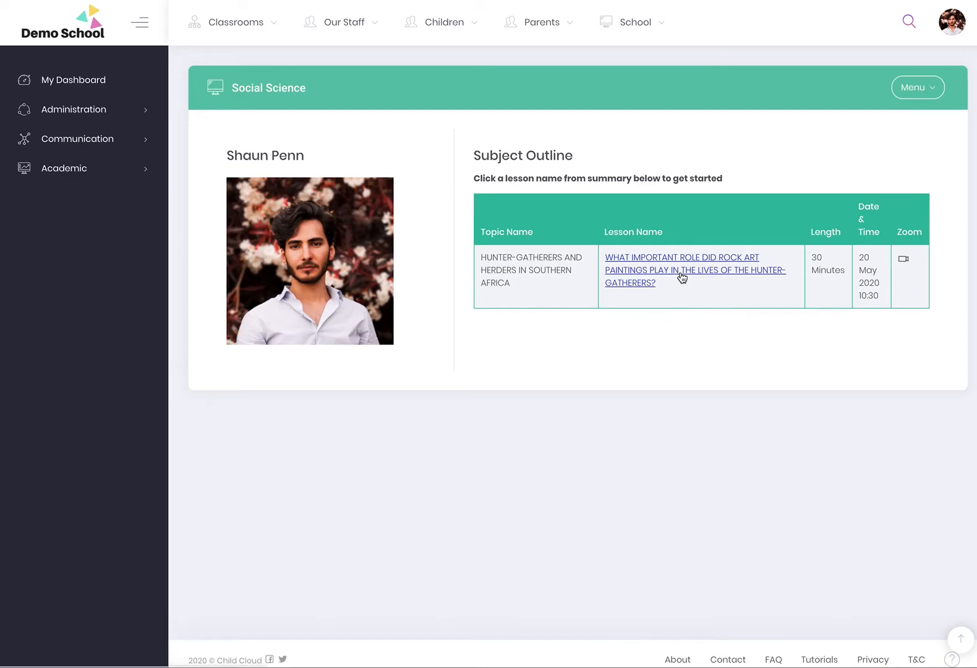
click(636, 268)
scroll(779, 421, down, 2)
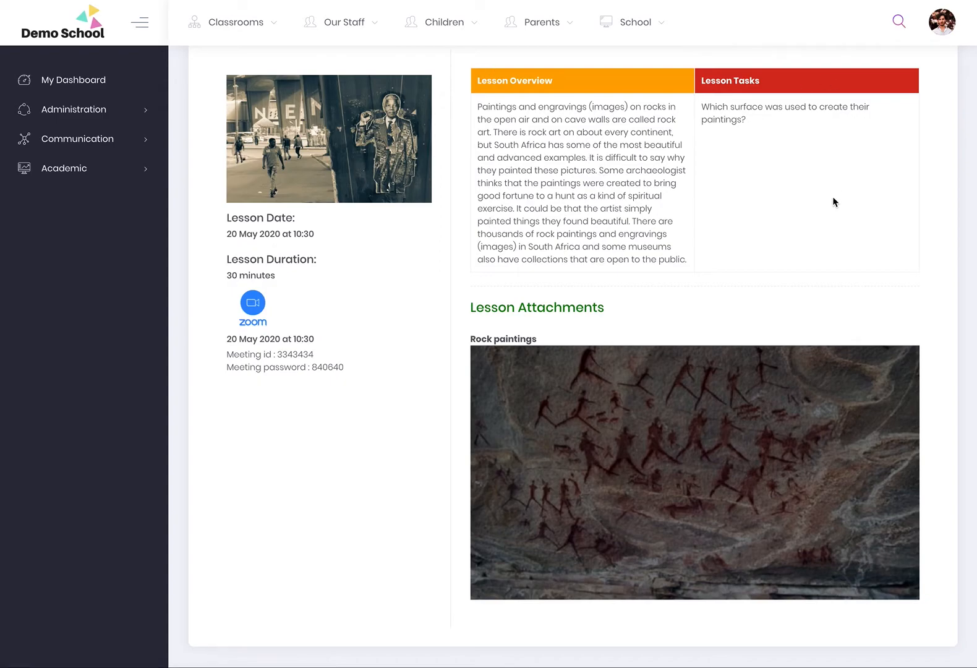
scroll(741, 399, down, 1)
scroll(655, 399, up, 3)
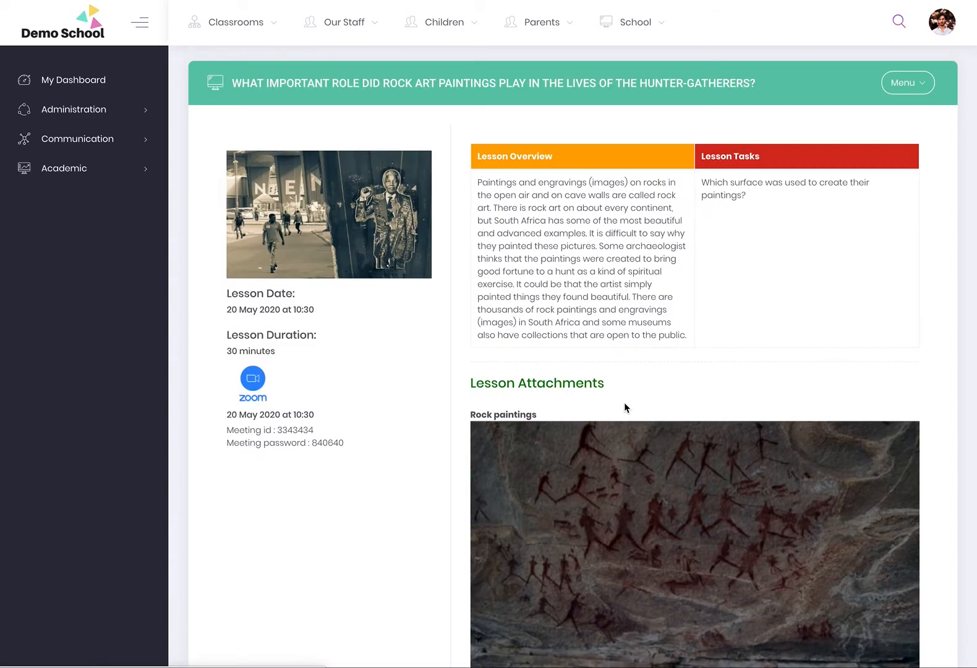
scroll(718, 645, down, 1)
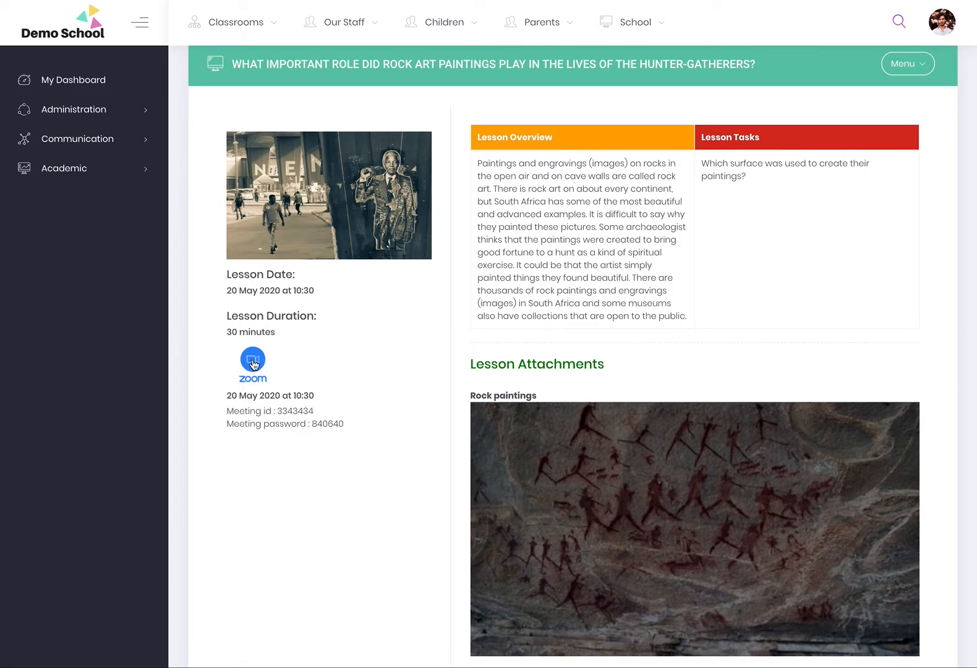
Step: Highlight the lesson's Zoom meeting ID and try out the Zoom meeting link with that ID
double_click(291, 411)
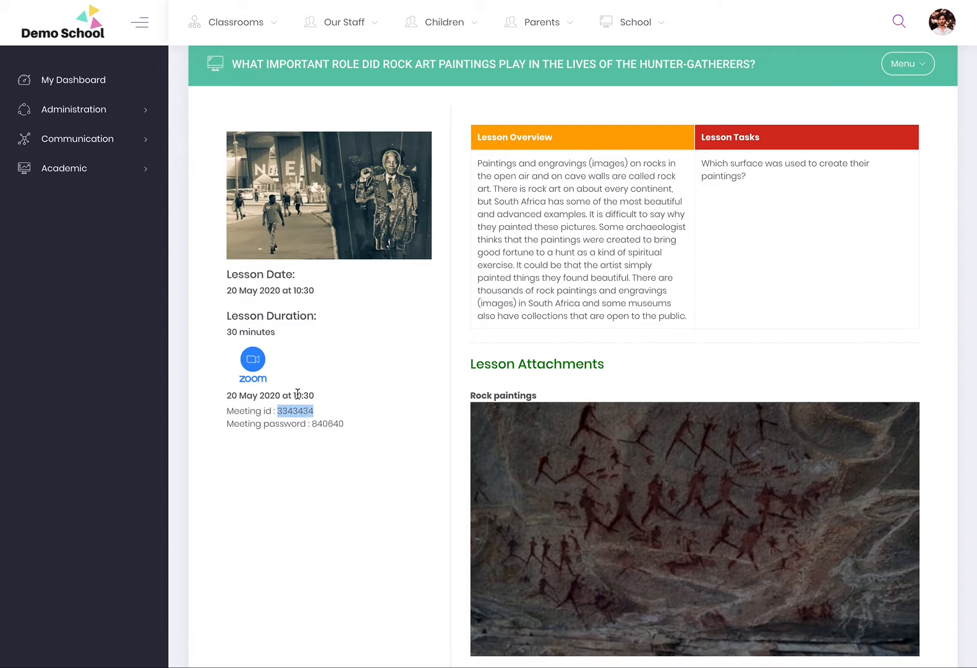
click(255, 359)
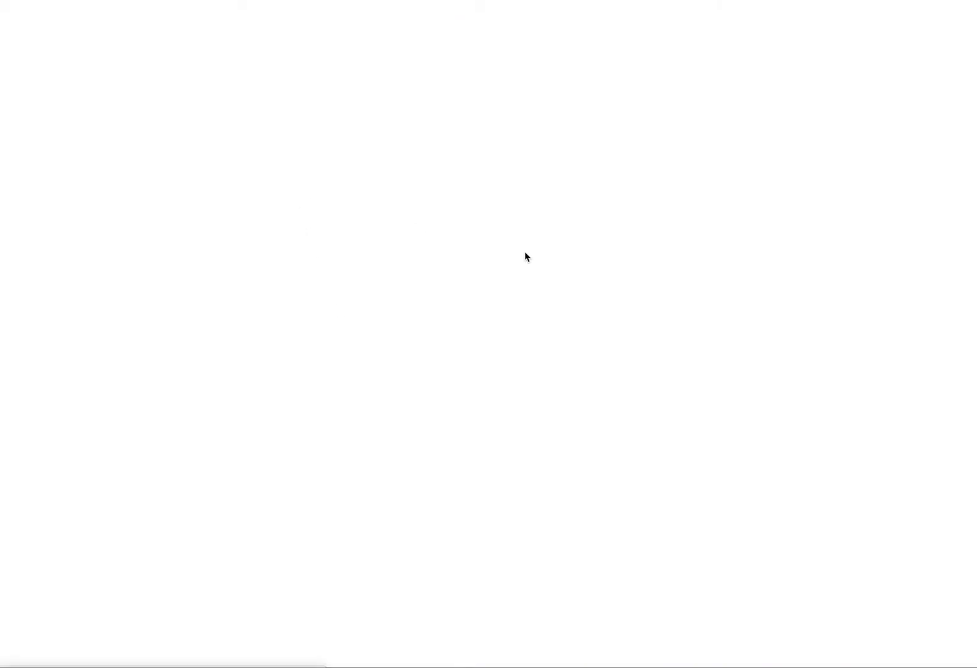
text(334 343 4)
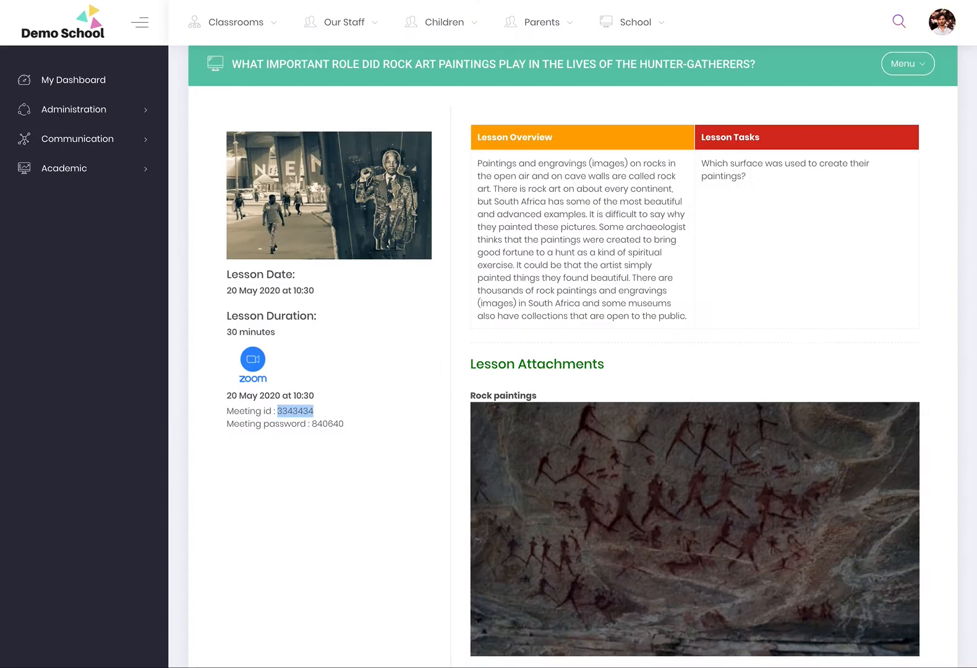
Step: View the Virtual Classroom calendar and open the Social Science lesson scheduled for 20 May 2020
scroll(726, 231, down, 1)
scroll(729, 227, up, 1)
click(918, 86)
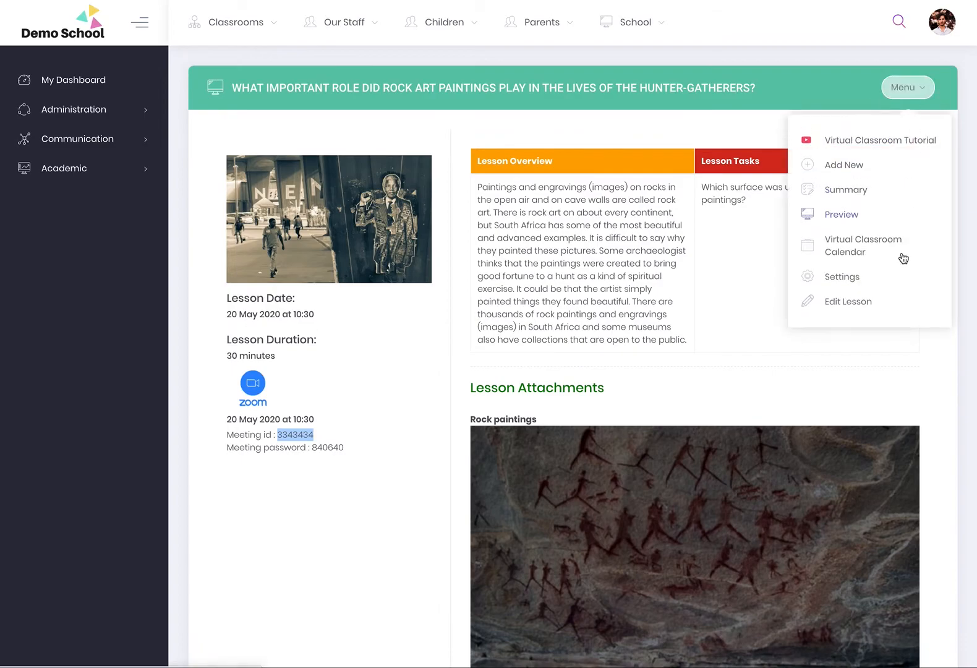
click(849, 247)
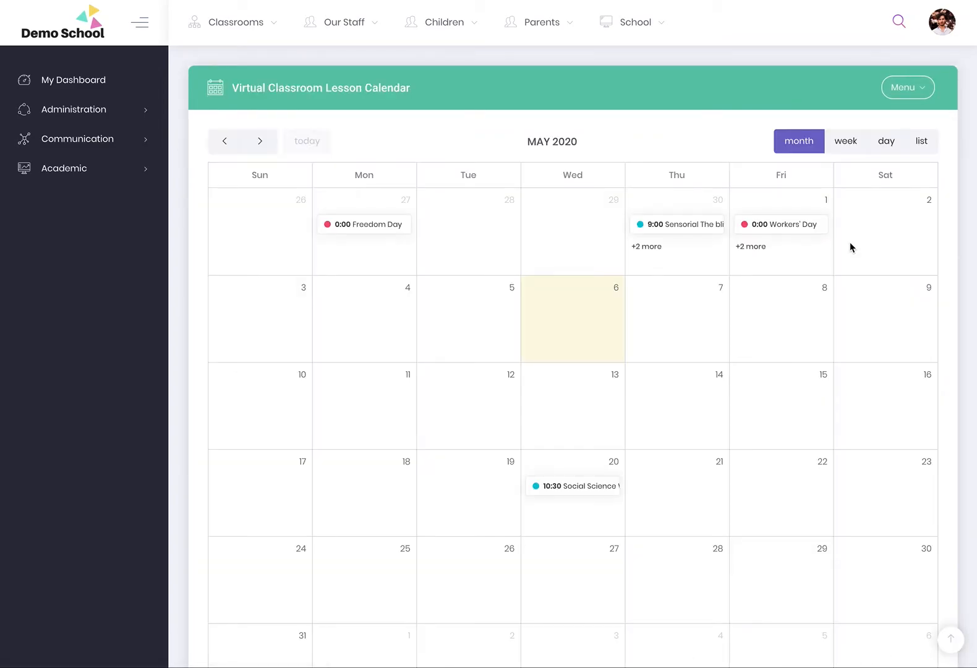
mouse_move(560, 495)
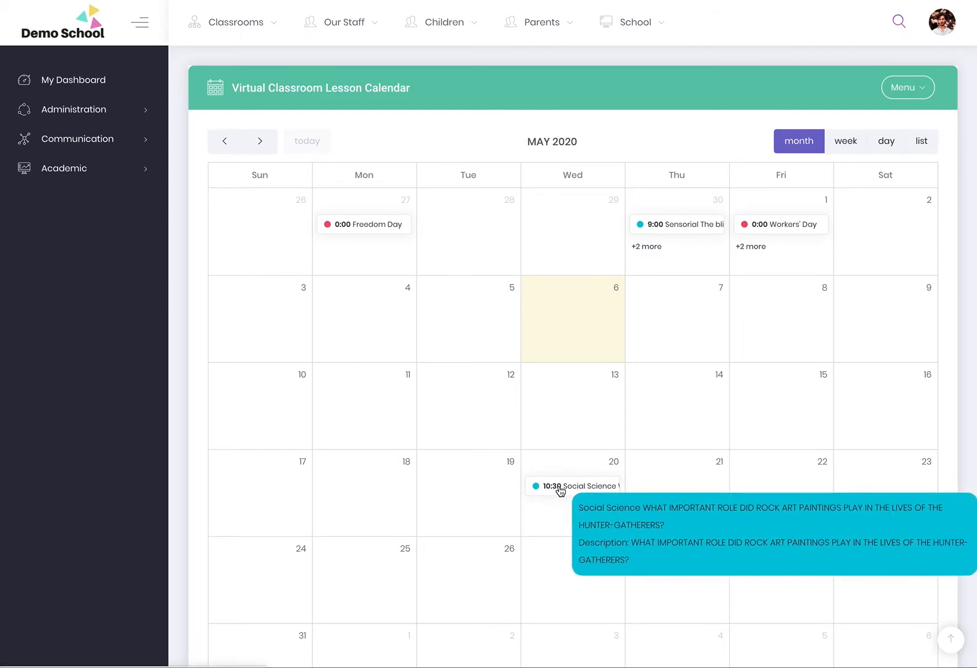
click(570, 487)
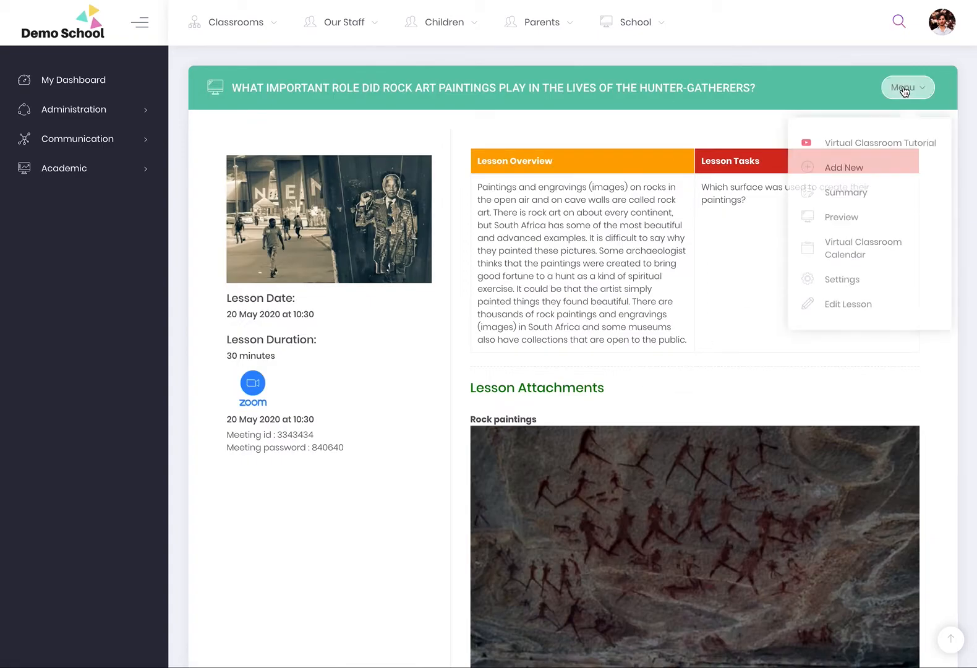
Step: Return to the Virtual Classroom summary and look at the lesson-adding options for Social Science and Sensorial
mouse_move(901, 81)
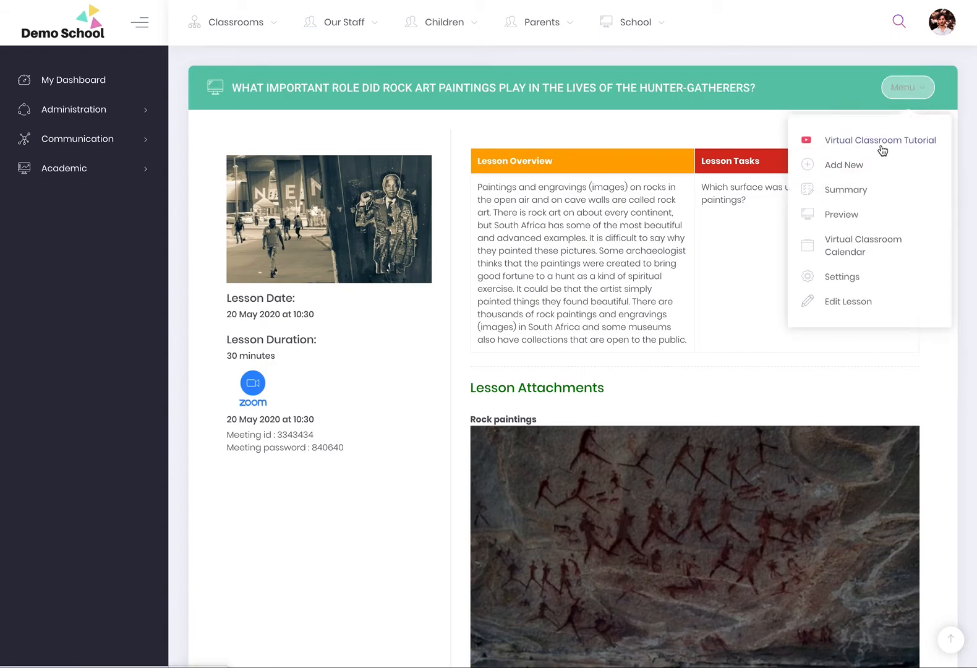
click(839, 193)
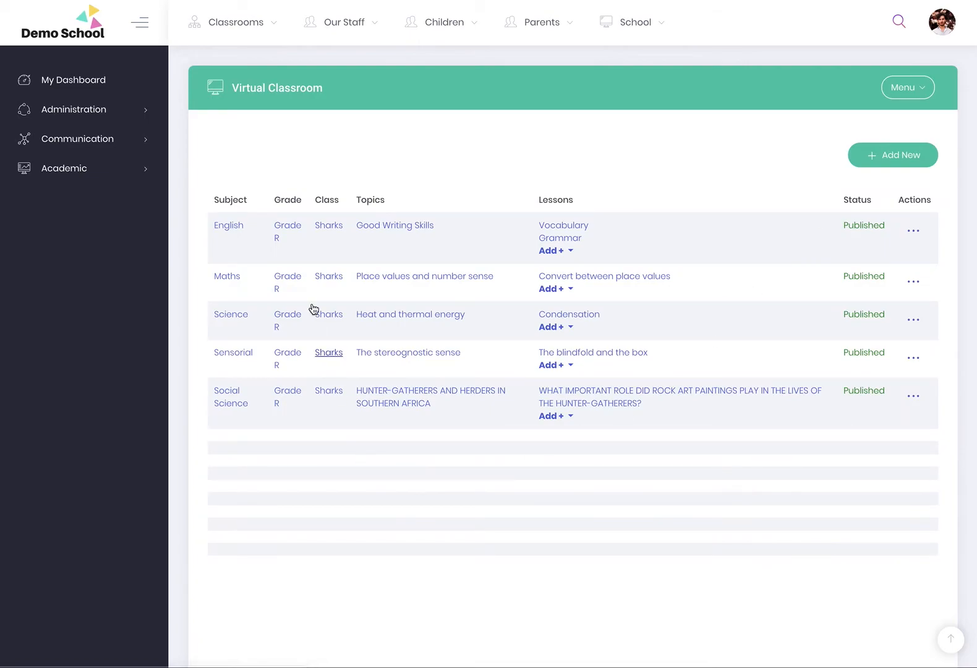
click(555, 415)
click(575, 438)
click(555, 365)
click(577, 213)
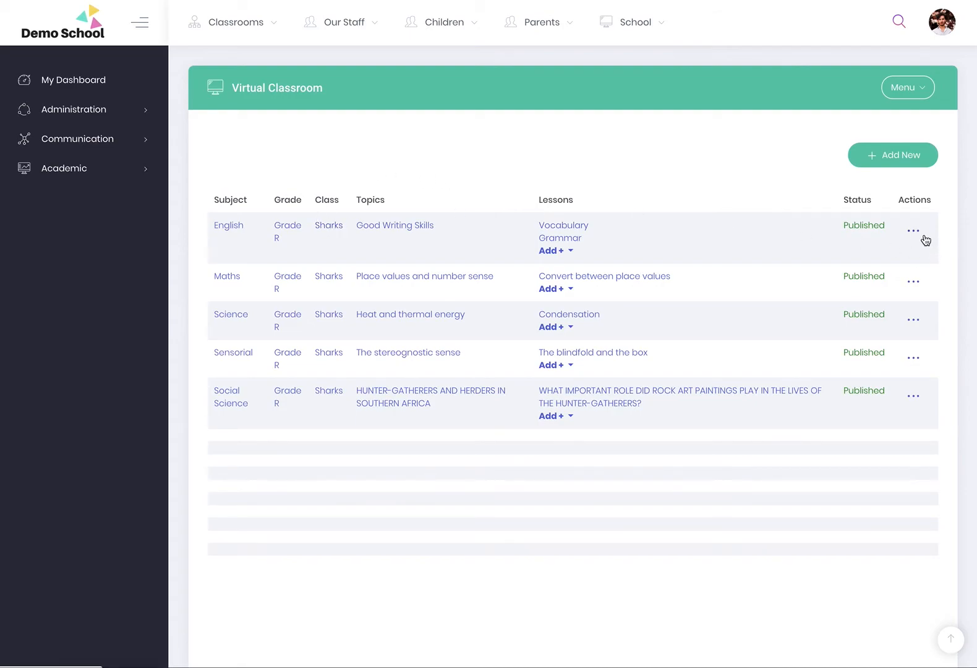
Step: Open the duplication form for the English Vocabulary lesson and look through its class, subject and topic choices without duplicating
click(557, 229)
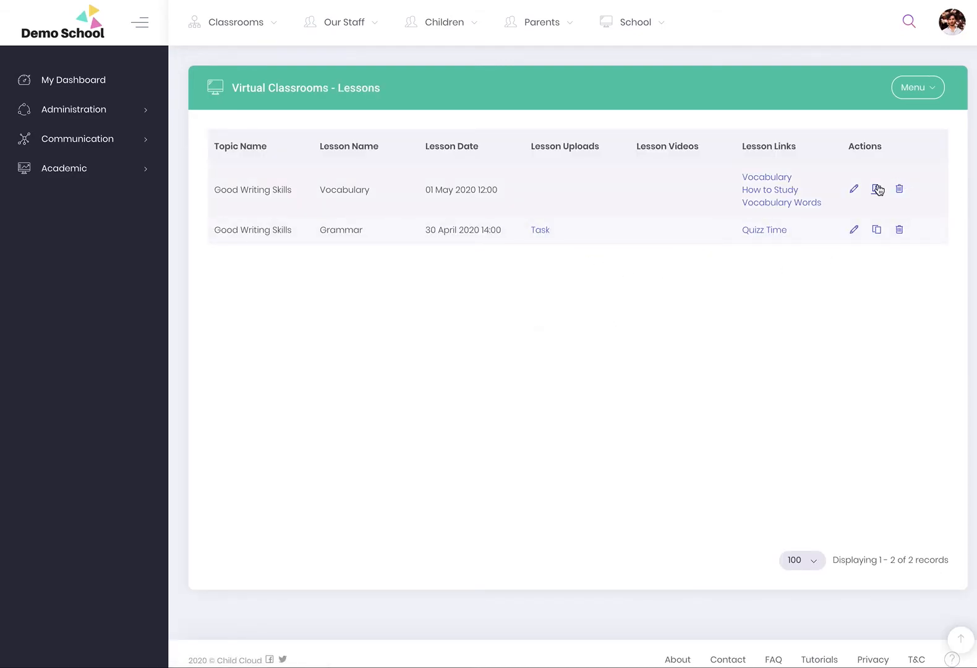
click(879, 189)
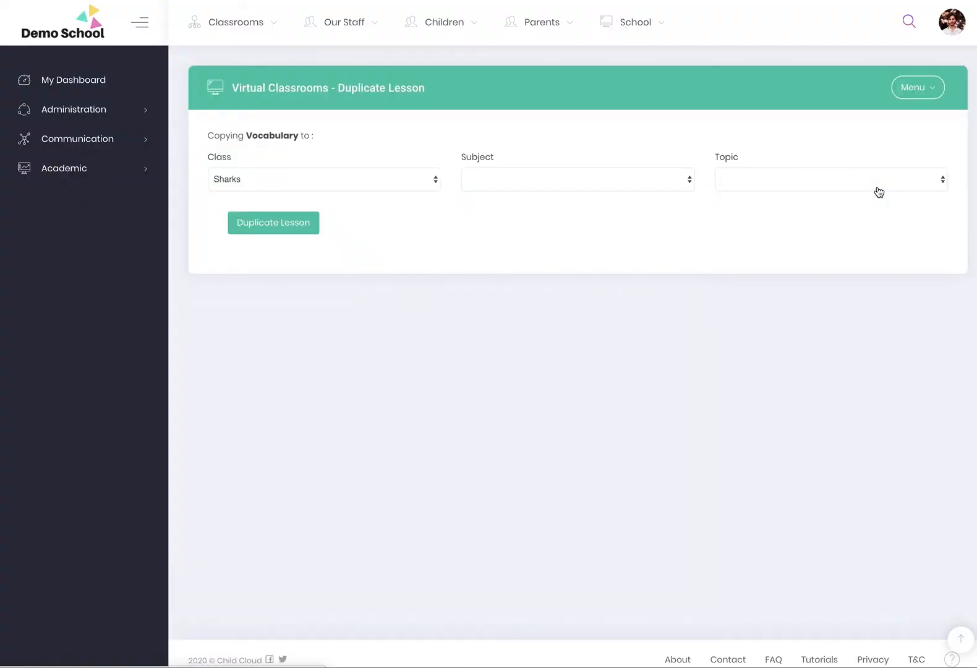
click(397, 179)
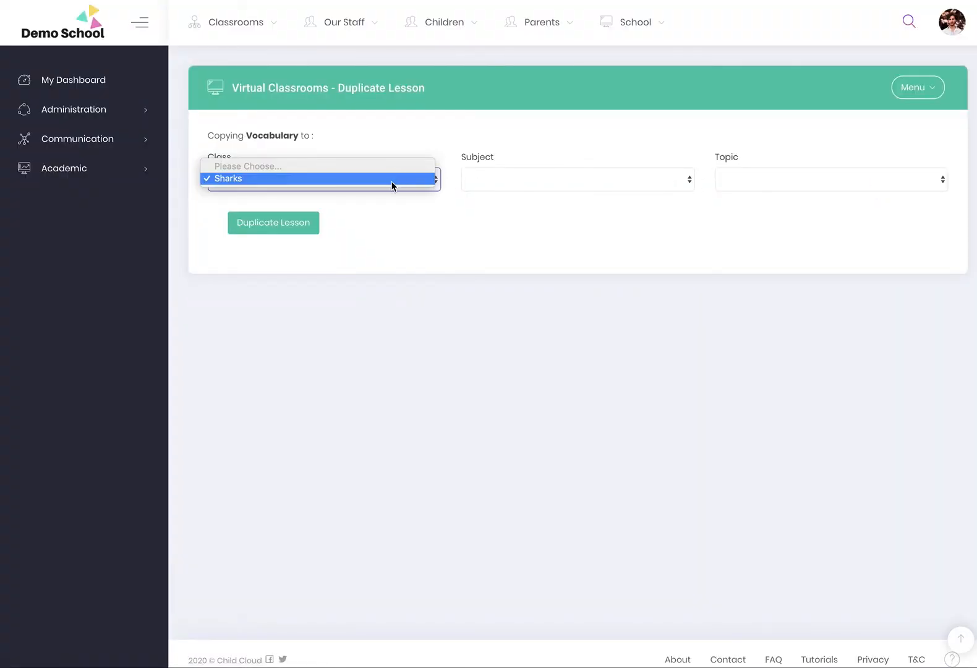
click(526, 252)
click(524, 180)
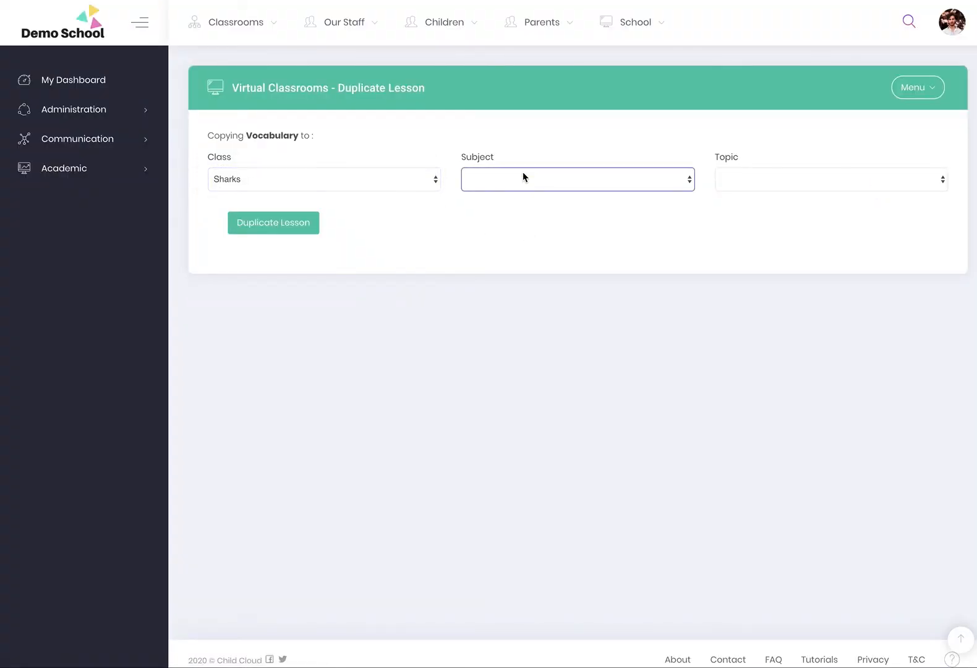
click(840, 185)
click(809, 229)
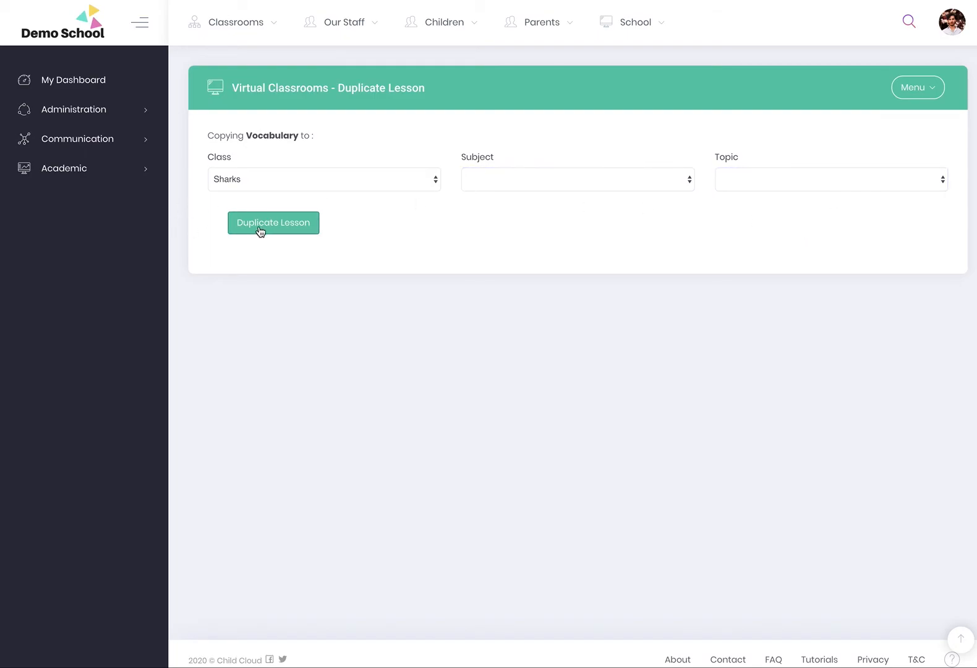
key(alt+Left)
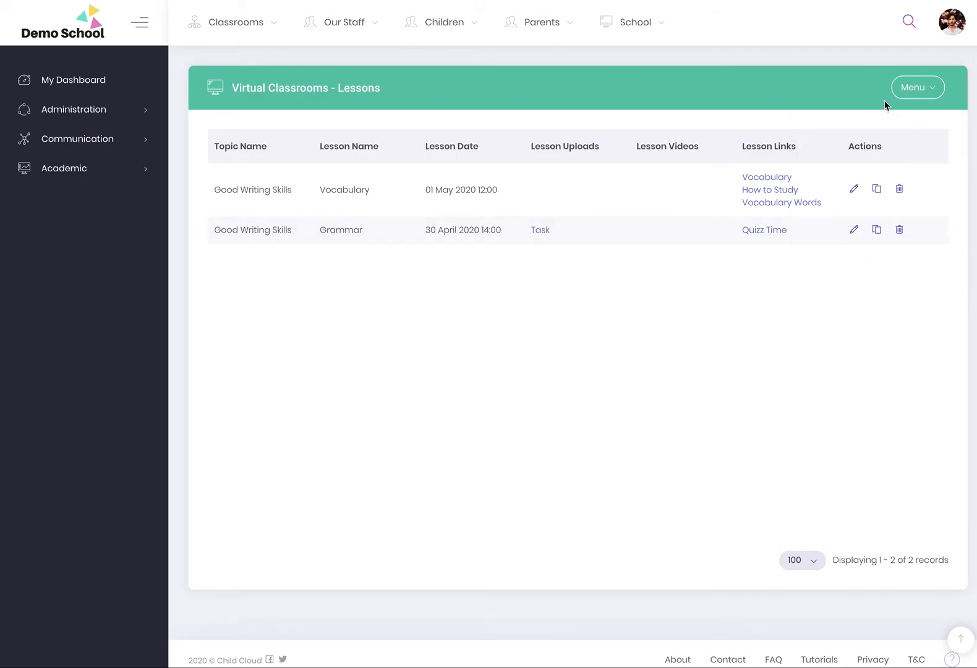
Step: From the Virtual Classroom summary, duplicate the Sharks English subject to the Dolphins class and view the copy's lesson-adding options
mouse_move(919, 93)
click(845, 195)
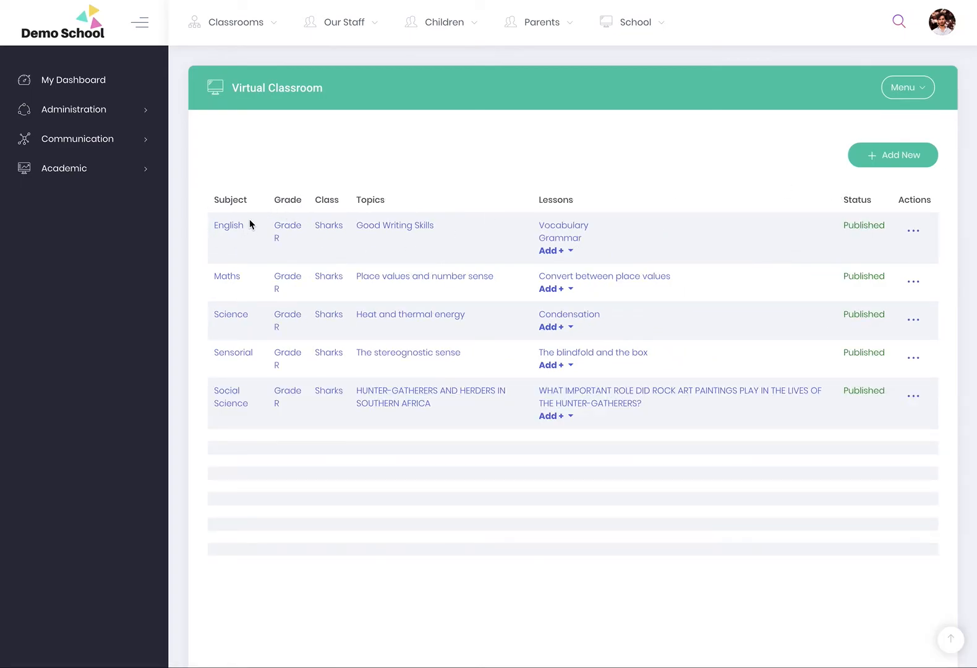
click(914, 231)
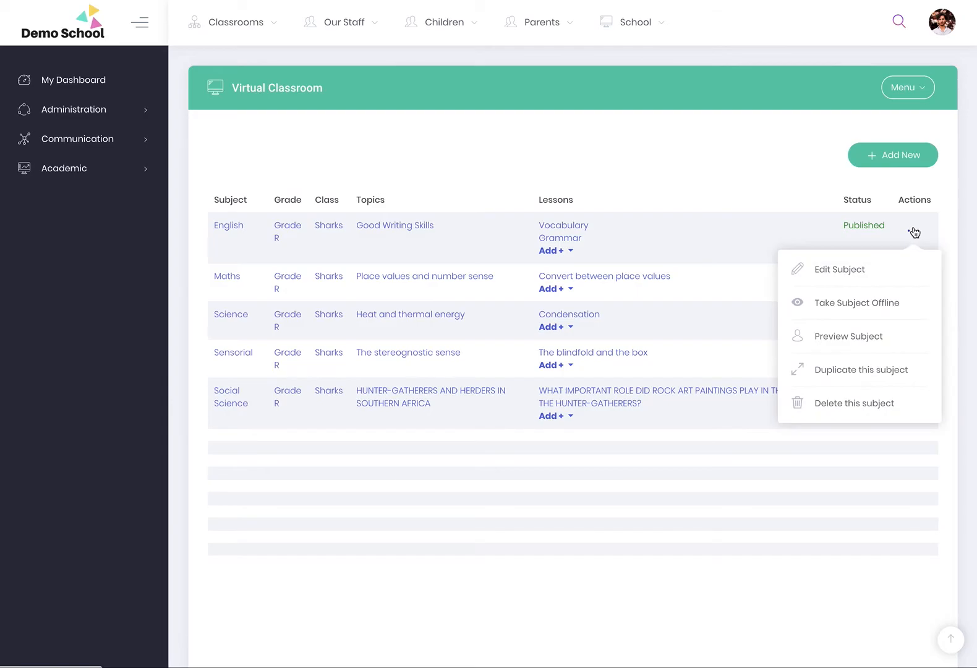
click(857, 370)
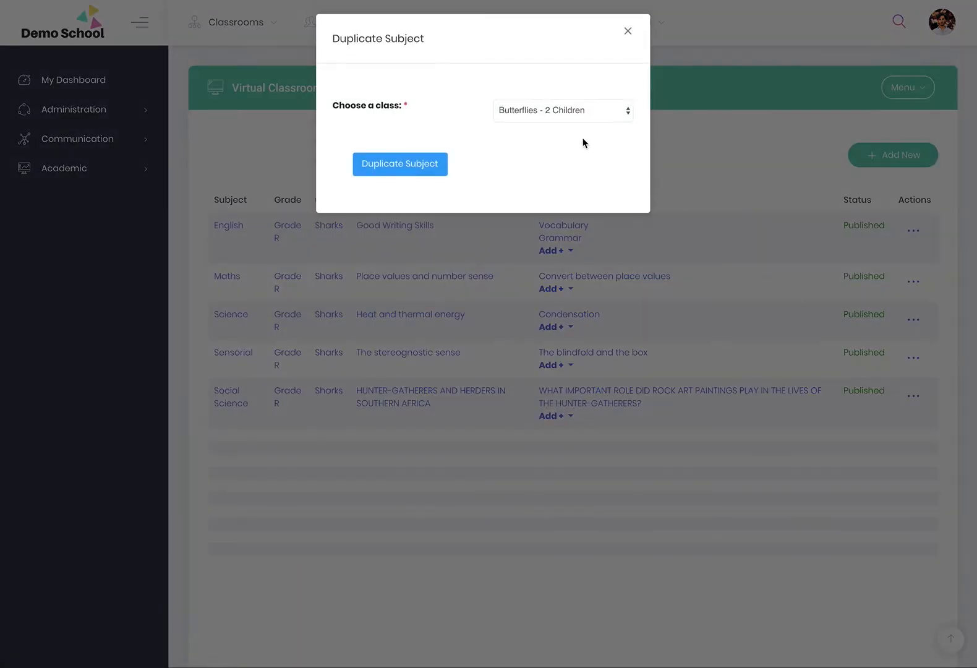
click(546, 118)
click(533, 133)
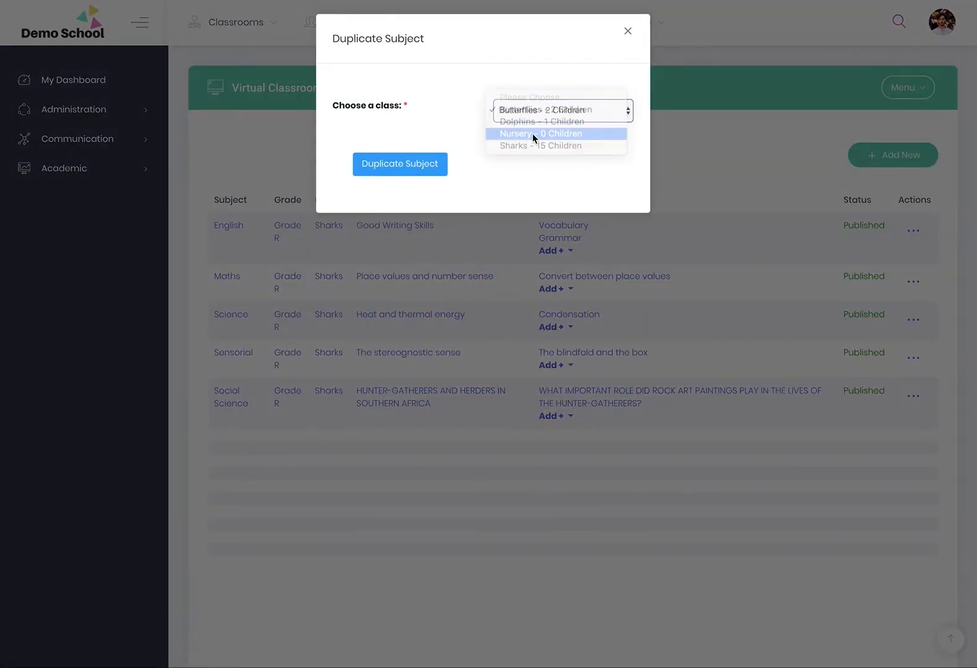
click(543, 119)
click(546, 97)
click(414, 167)
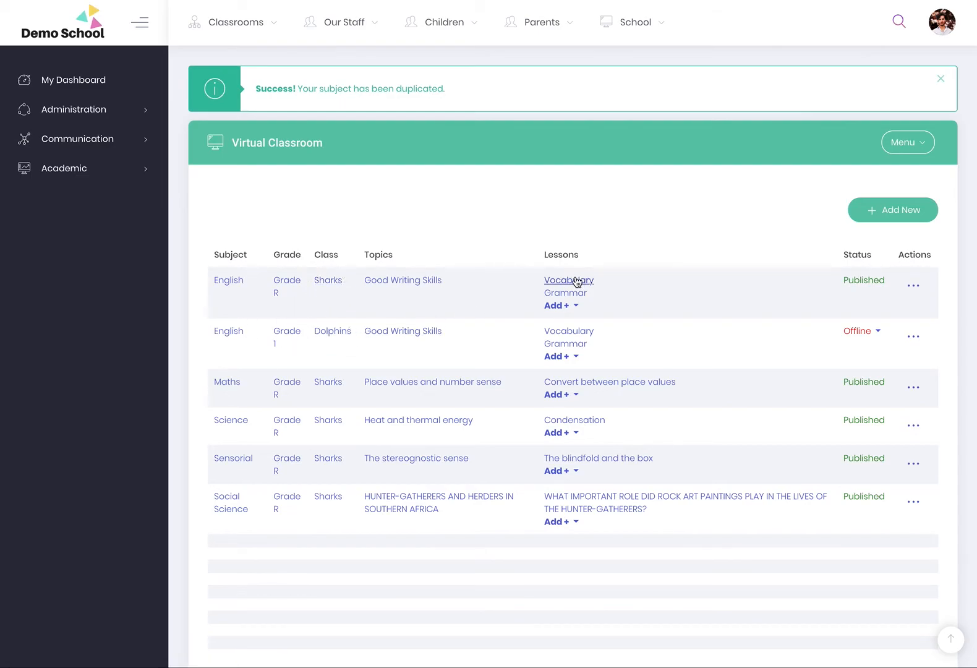
click(574, 357)
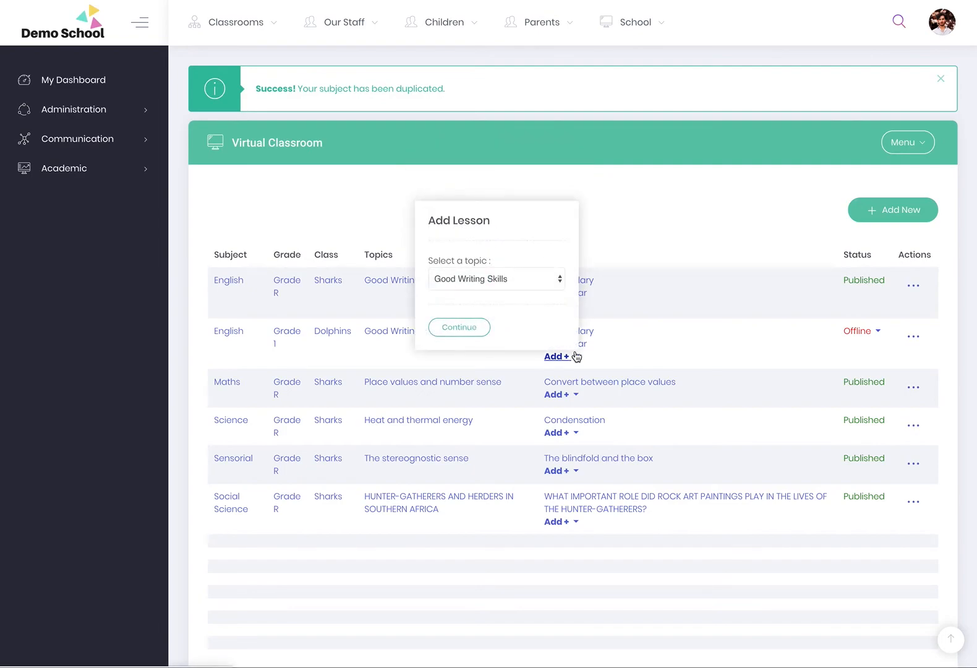
click(736, 224)
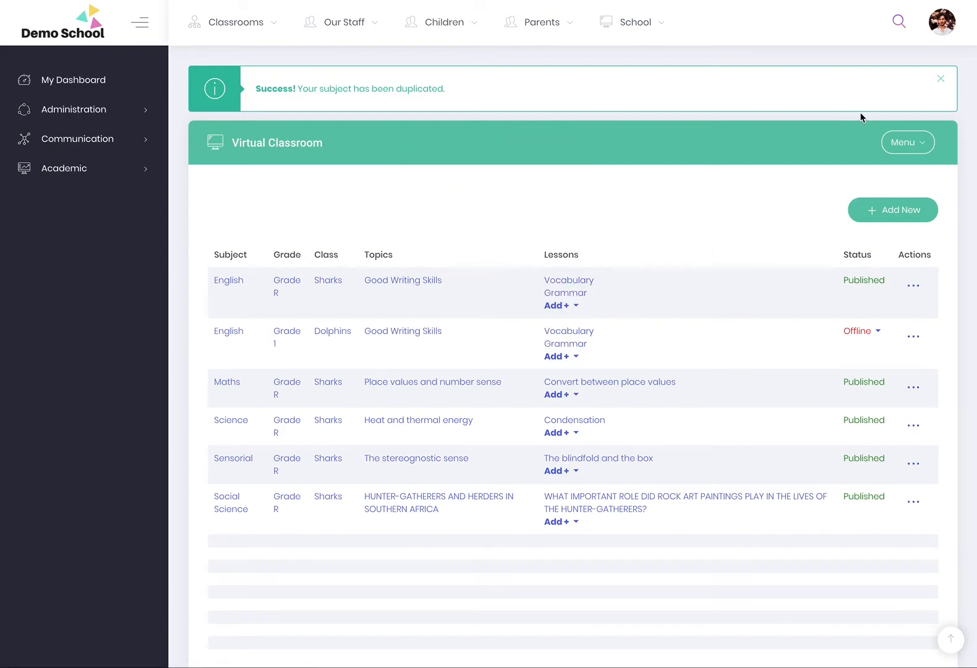
Step: Open the Virtual Classroom settings and try the option to show future lessons to parents, leaving it enabled
click(908, 143)
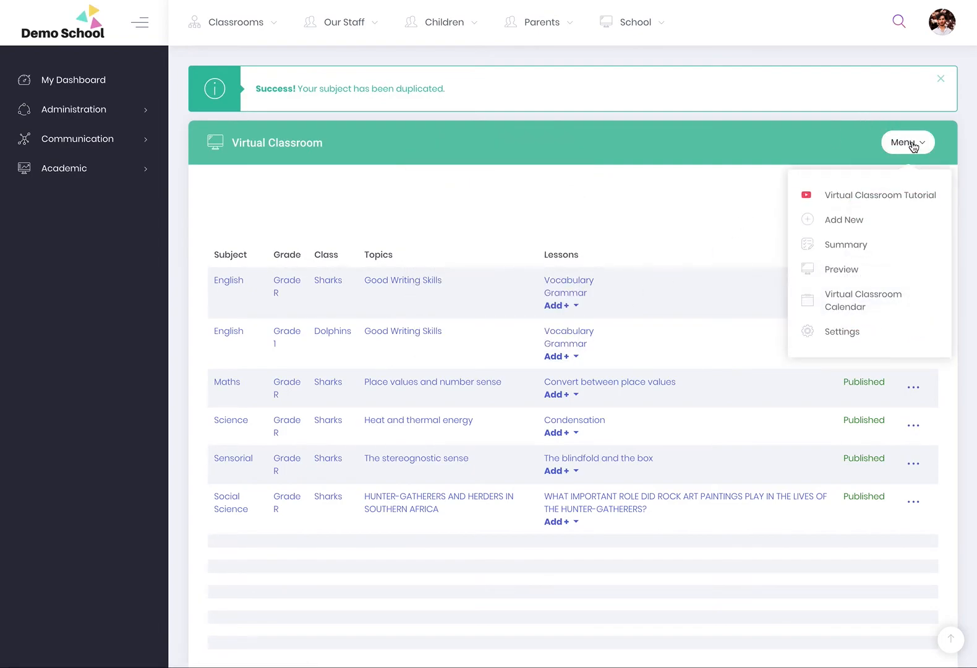
click(848, 334)
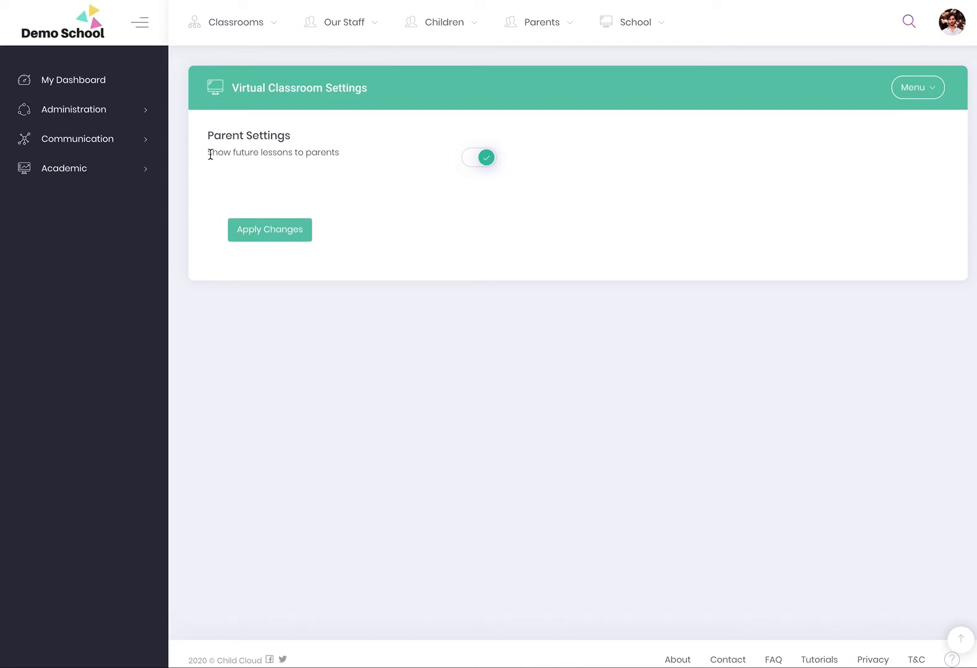
click(474, 163)
click(491, 163)
click(928, 90)
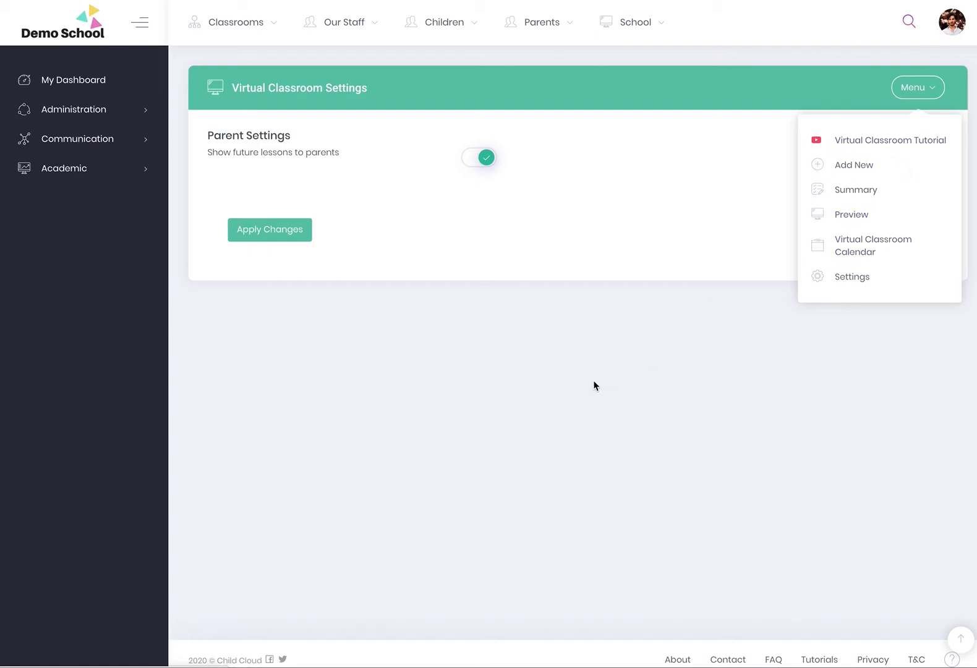
click(511, 381)
Step: Preview the Science subject and examine the Condensation lesson's overview, tasks, links, attachments and video
click(919, 87)
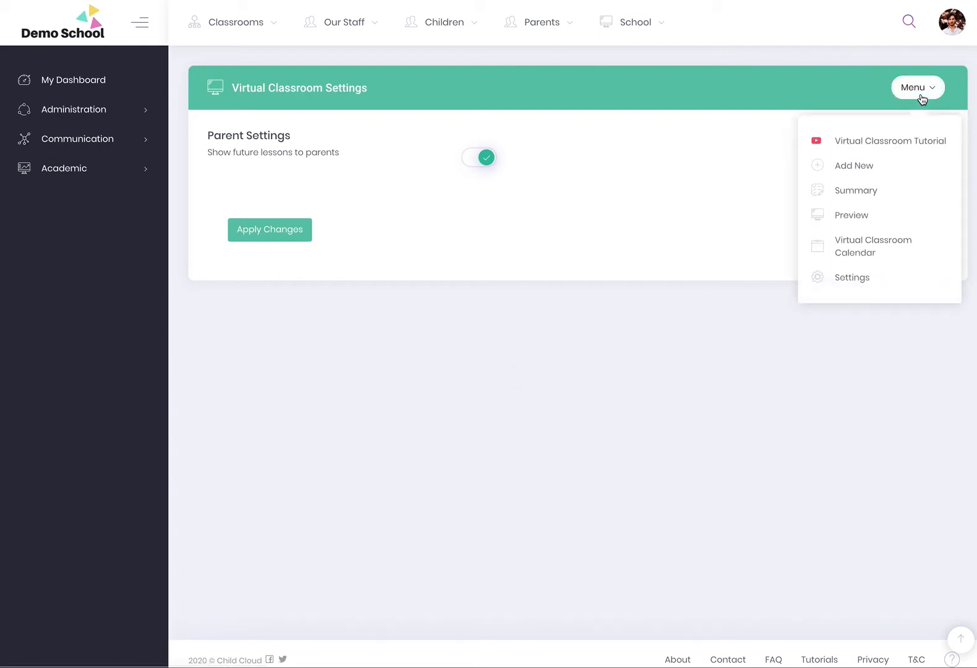
click(847, 215)
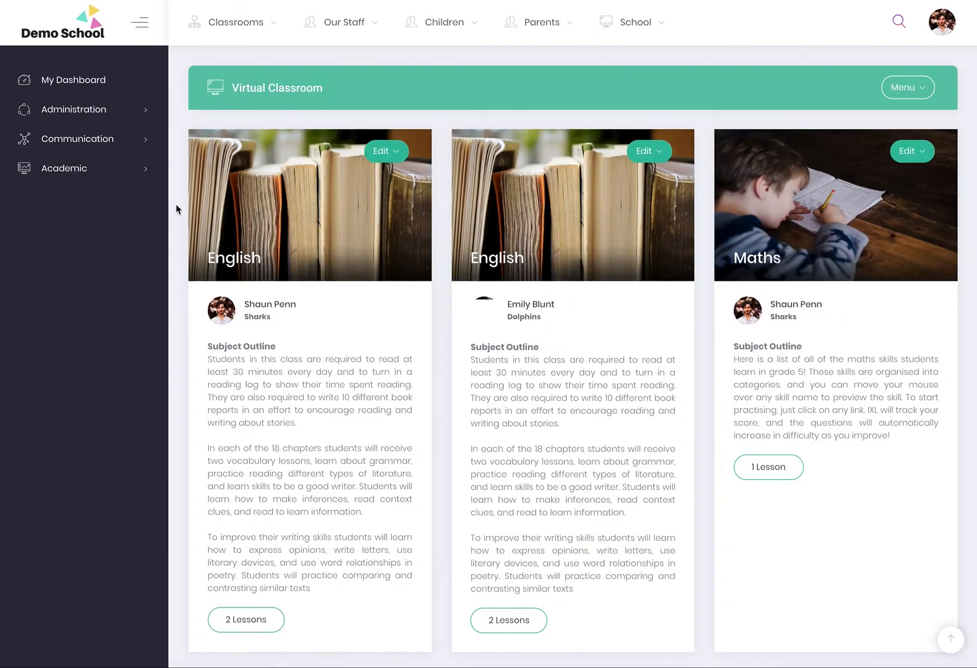
scroll(806, 400, down, 4)
scroll(806, 402, down, 3)
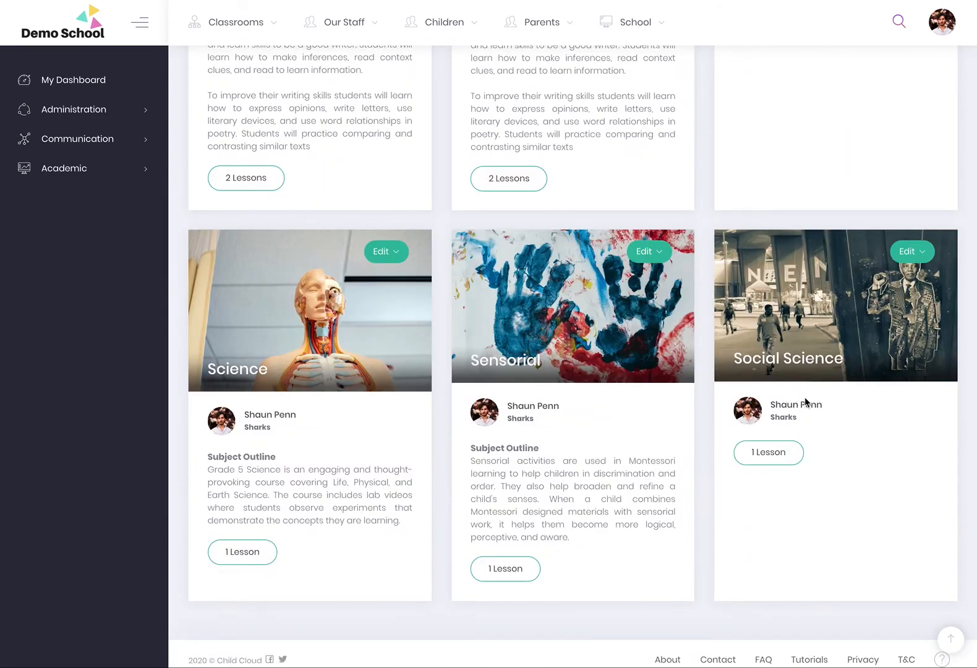
click(243, 559)
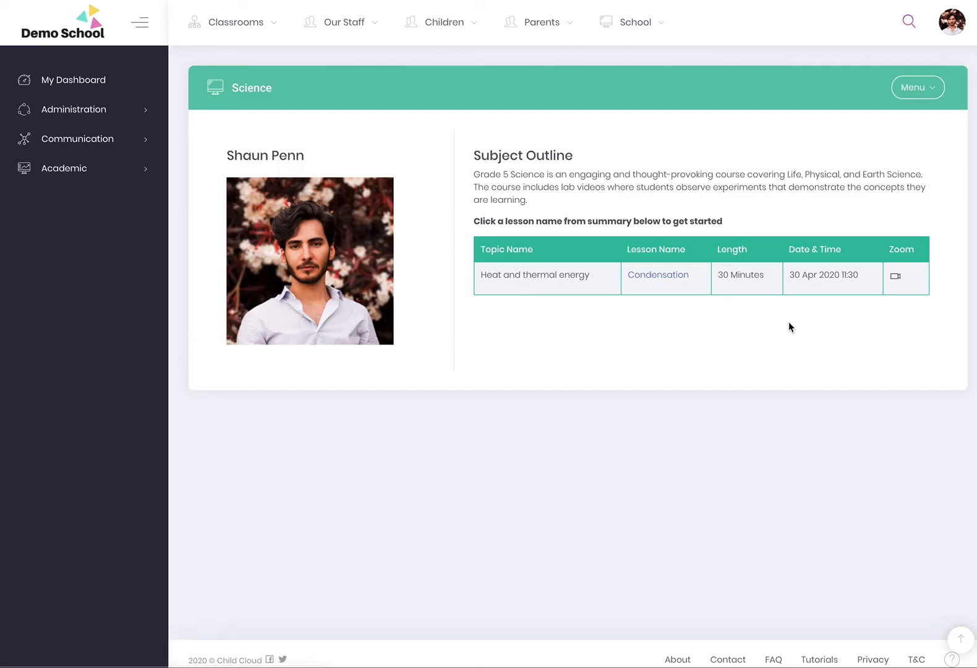
click(649, 279)
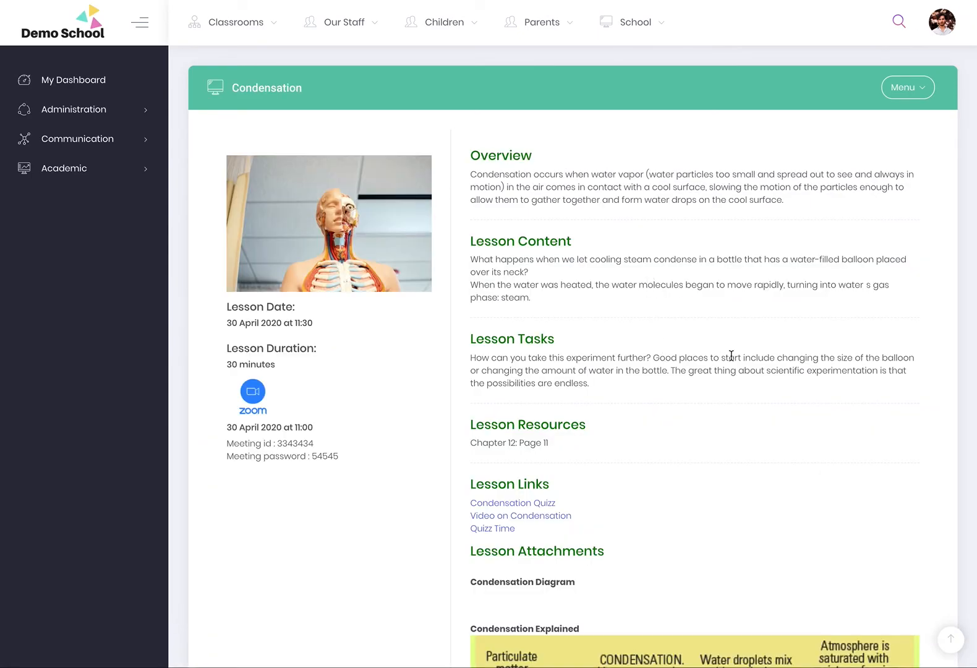
scroll(725, 357, down, 1)
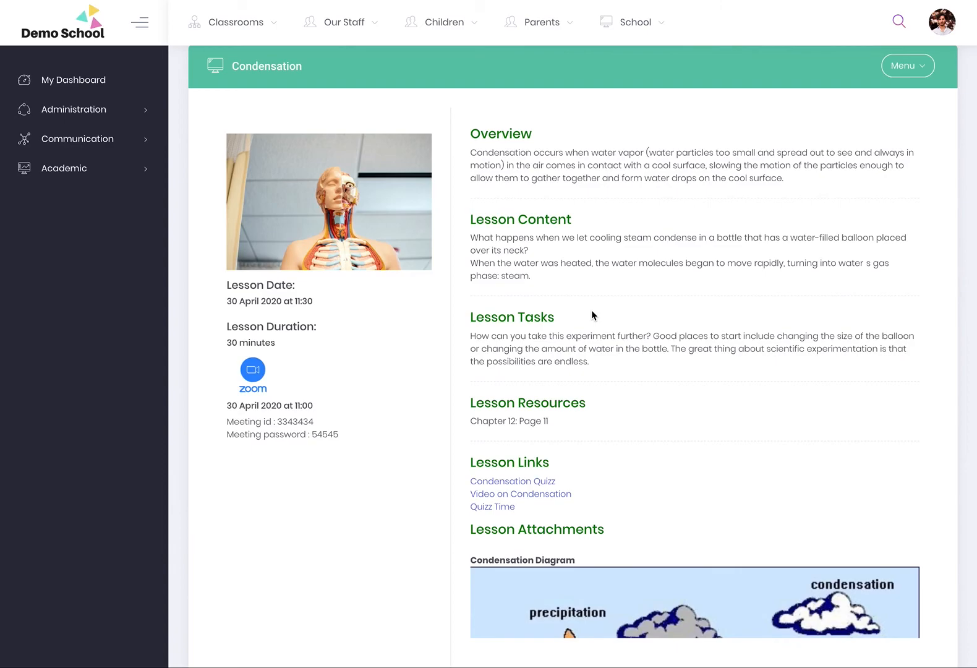
scroll(591, 310, down, 5)
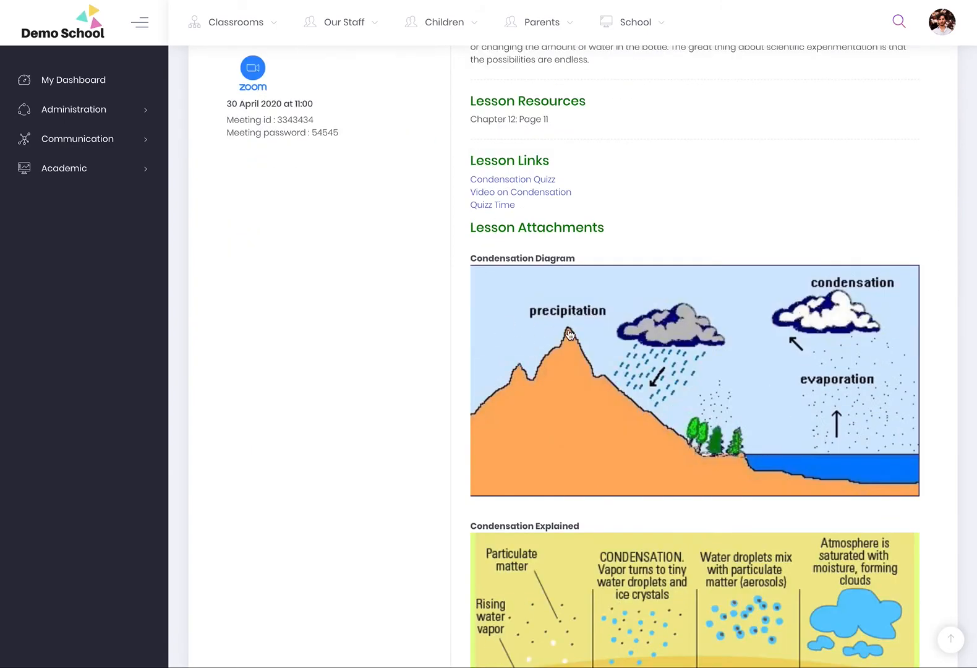
scroll(722, 301, down, 6)
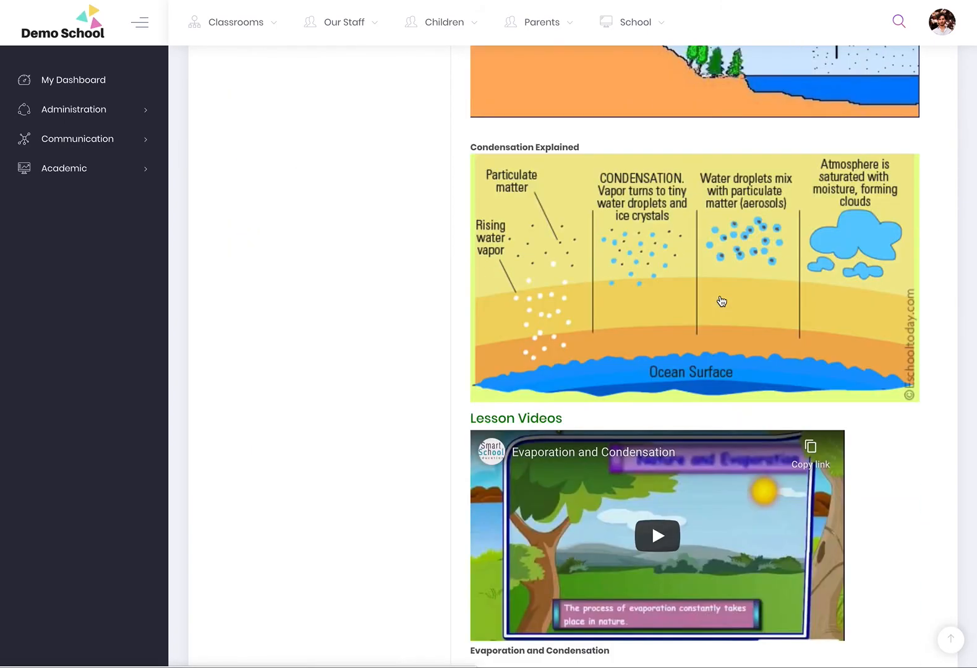
scroll(722, 302, down, 2)
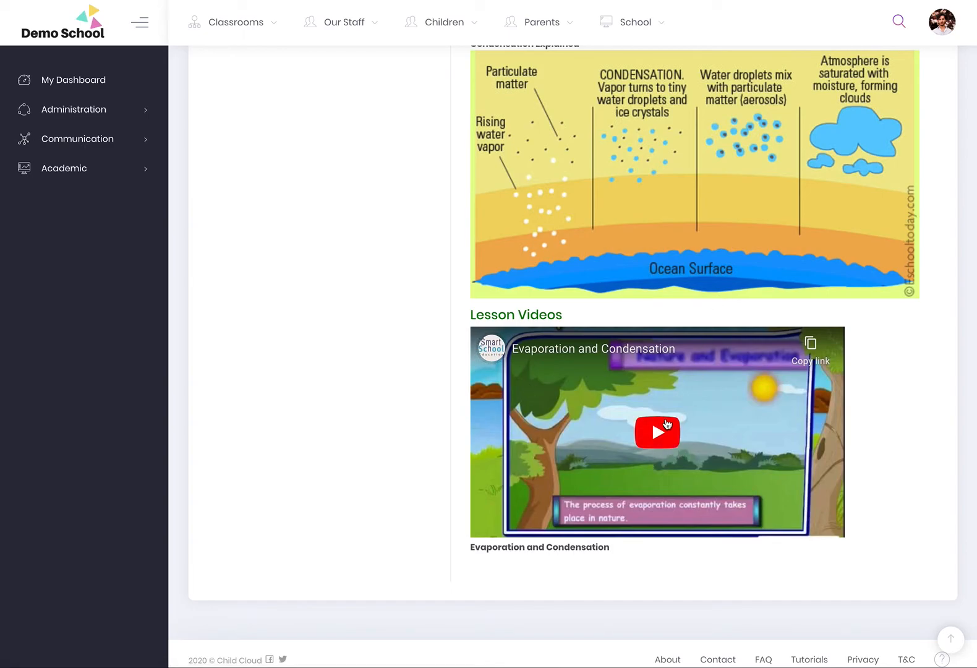
scroll(779, 470, up, 13)
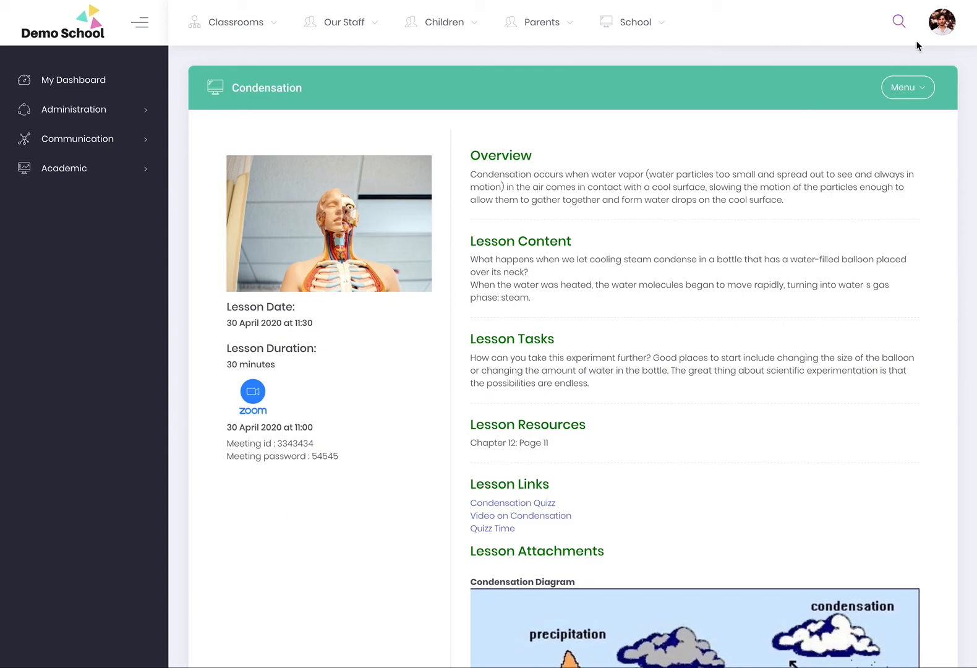
Step: Switch to the parent account and examine the Science Condensation lesson in its Virtual Classroom, including the completed-work upload area
click(939, 26)
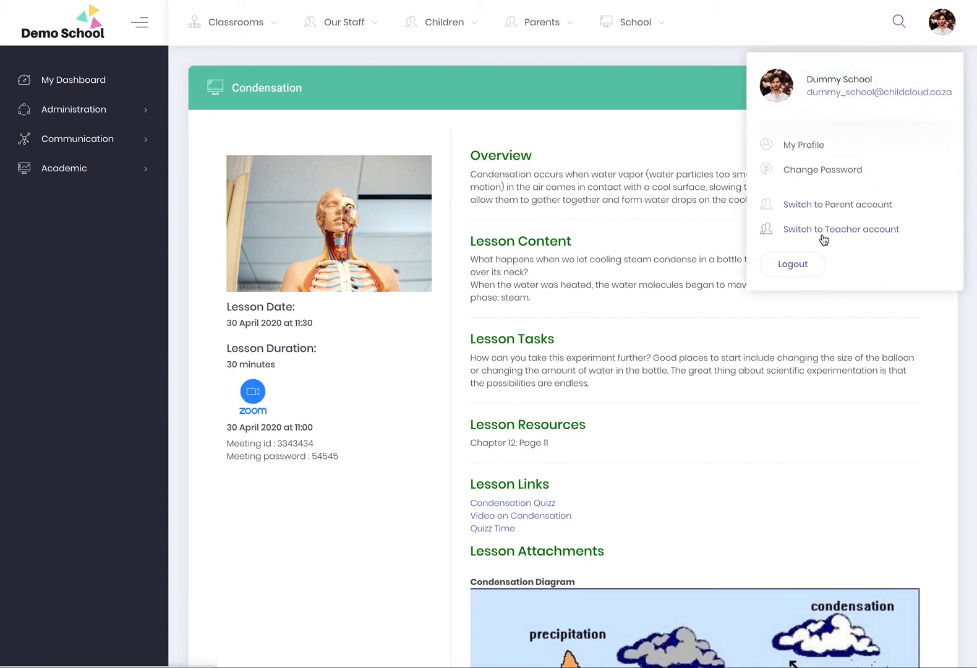
click(846, 208)
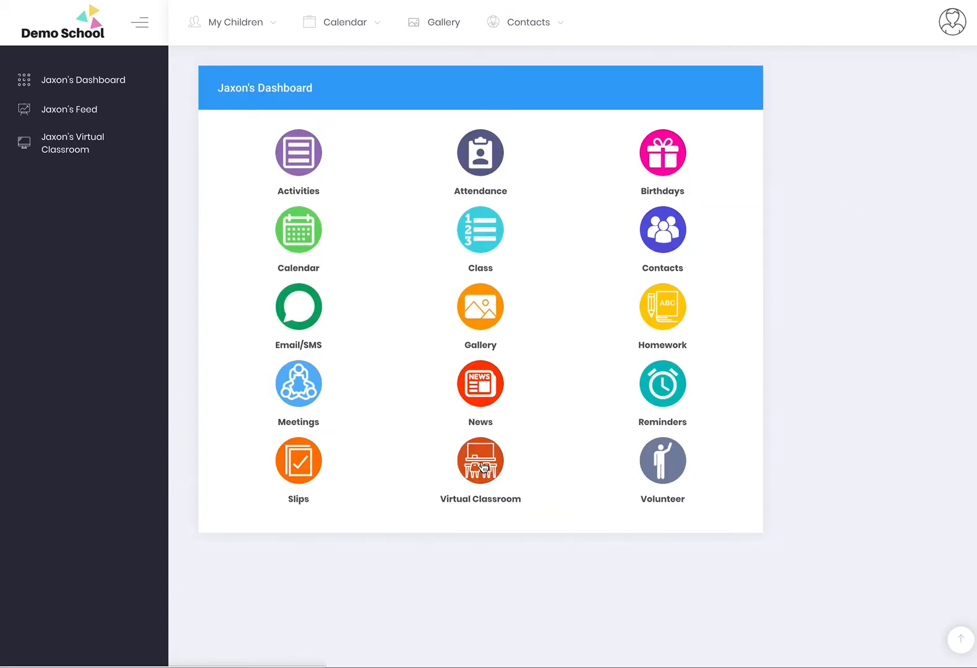
click(484, 467)
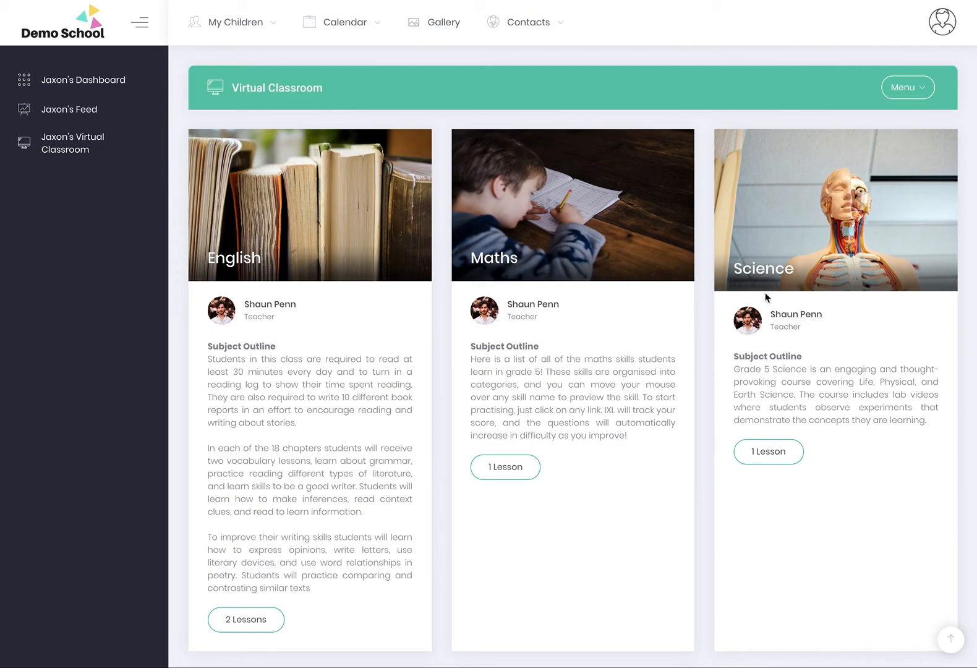
click(769, 457)
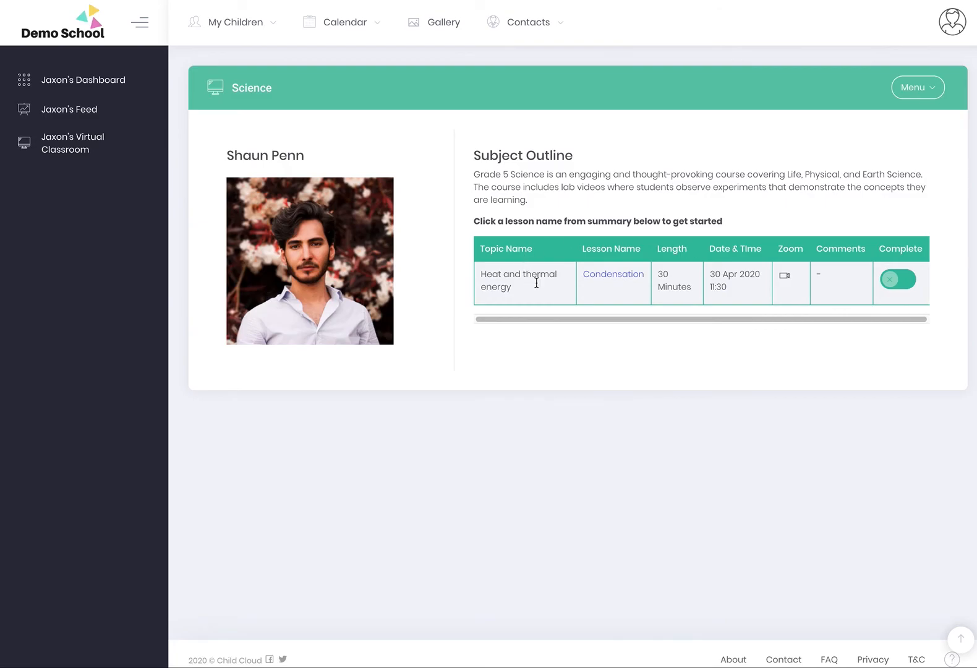
click(608, 277)
scroll(548, 379, down, 2)
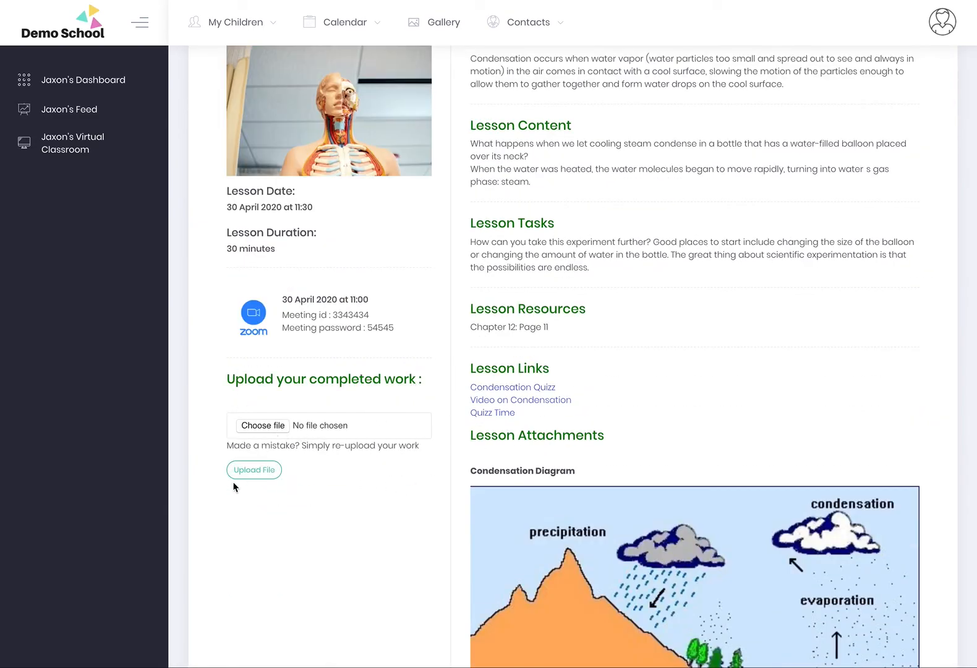
scroll(275, 452, up, 2)
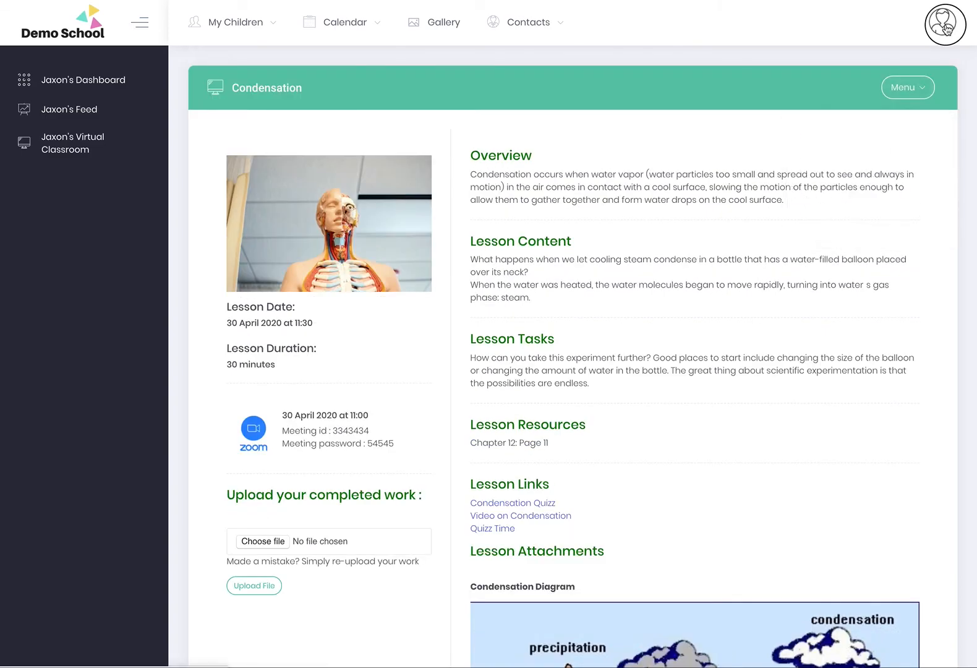
Step: Switch to the teacher account and view the subjects in its Virtual Classroom
click(948, 29)
click(855, 331)
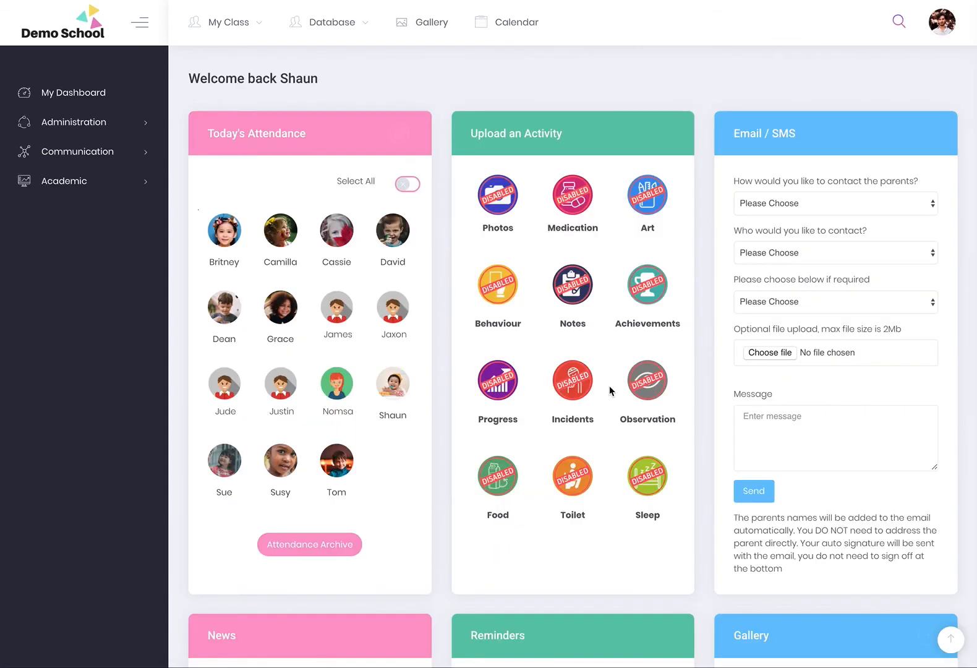
click(65, 184)
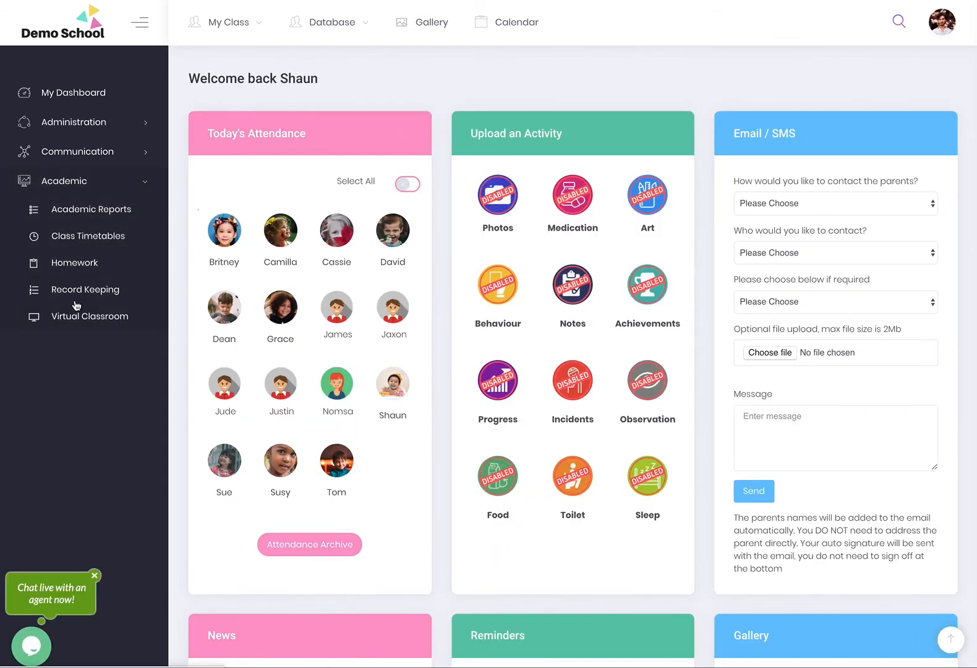
click(73, 319)
scroll(319, 439, down, 2)
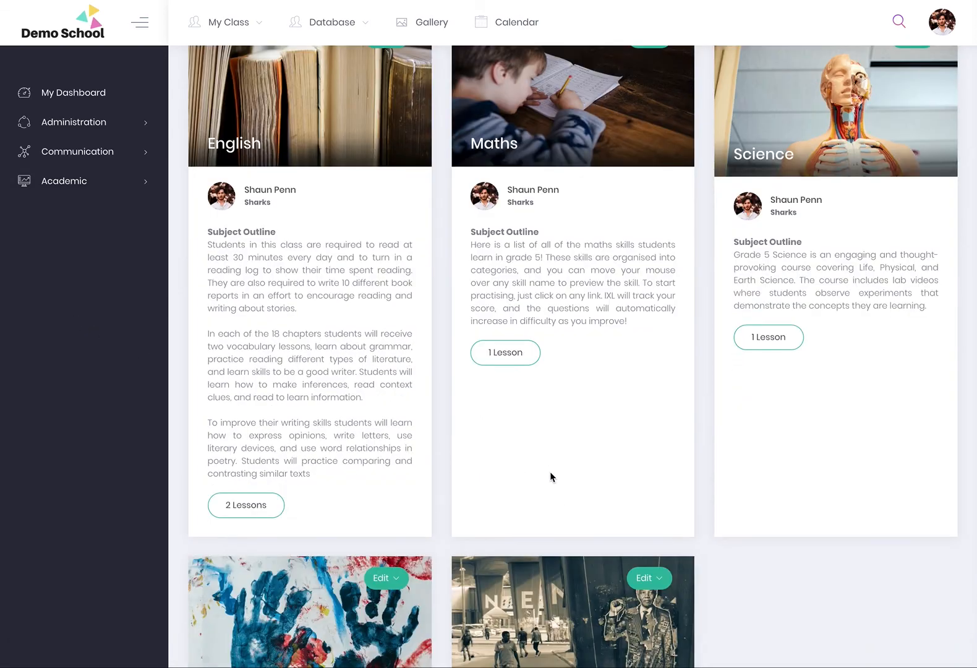
Step: Open the uploads for the Maths lesson on converting between place values and examine the student's submitted assignment
click(510, 353)
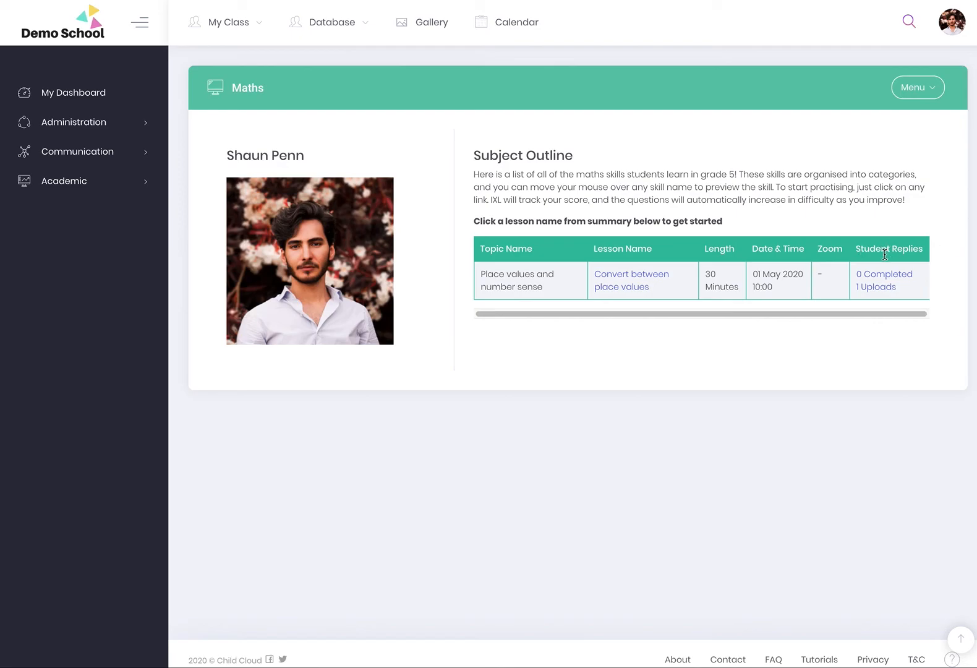
click(876, 290)
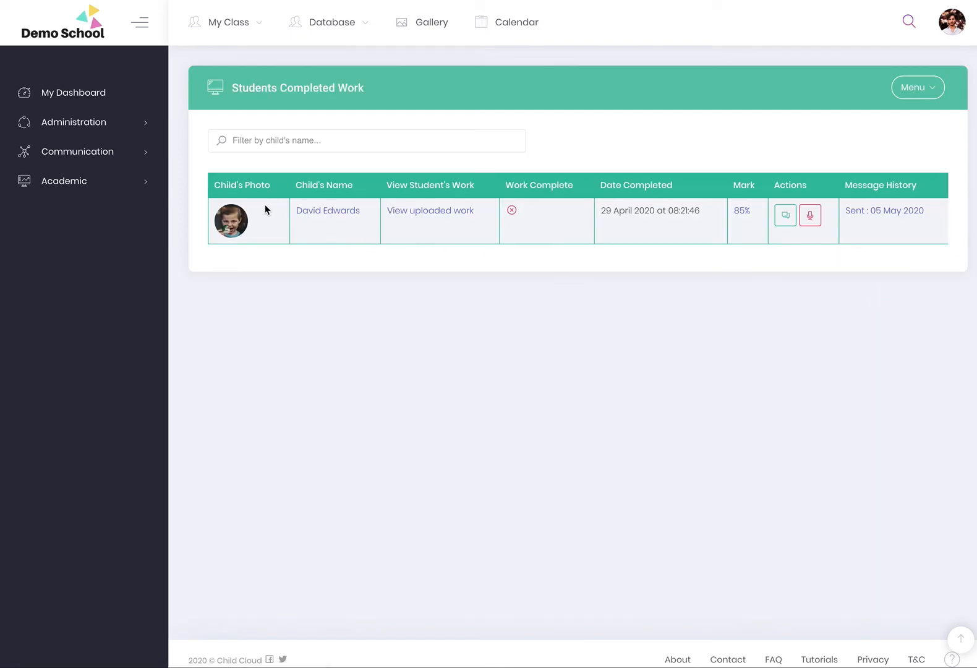
click(436, 210)
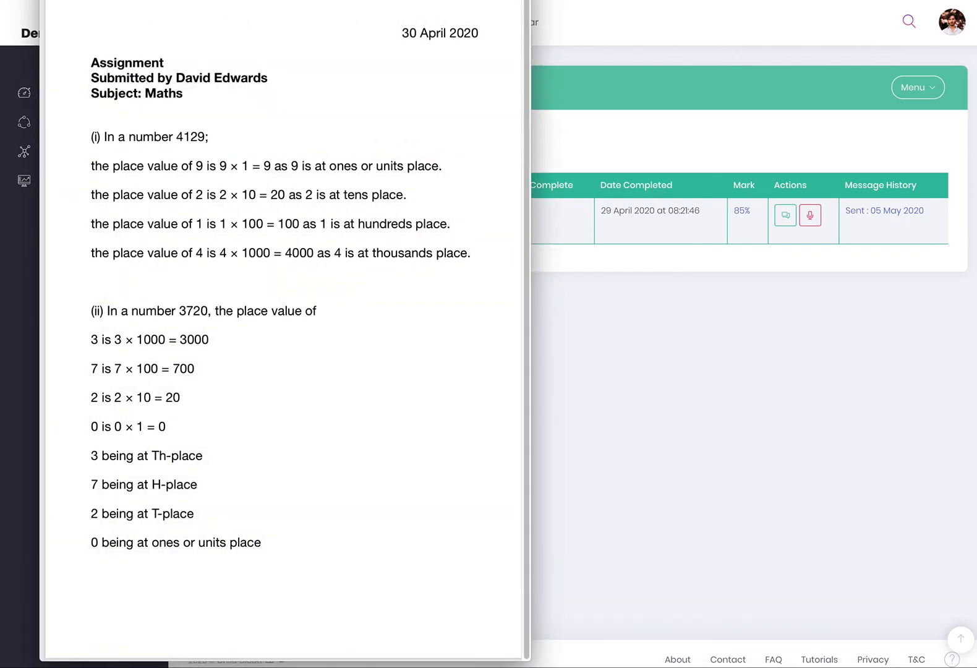
key(super+w)
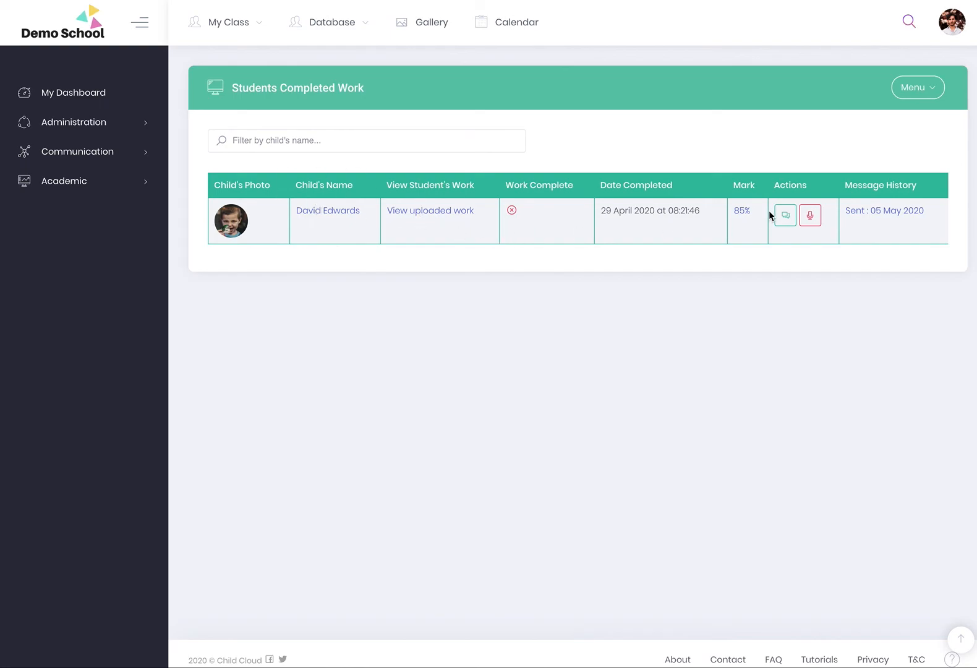
Step: Try entering an A+ mark in the teacher comment for the student's Maths work, closing it without sending a reply
click(742, 212)
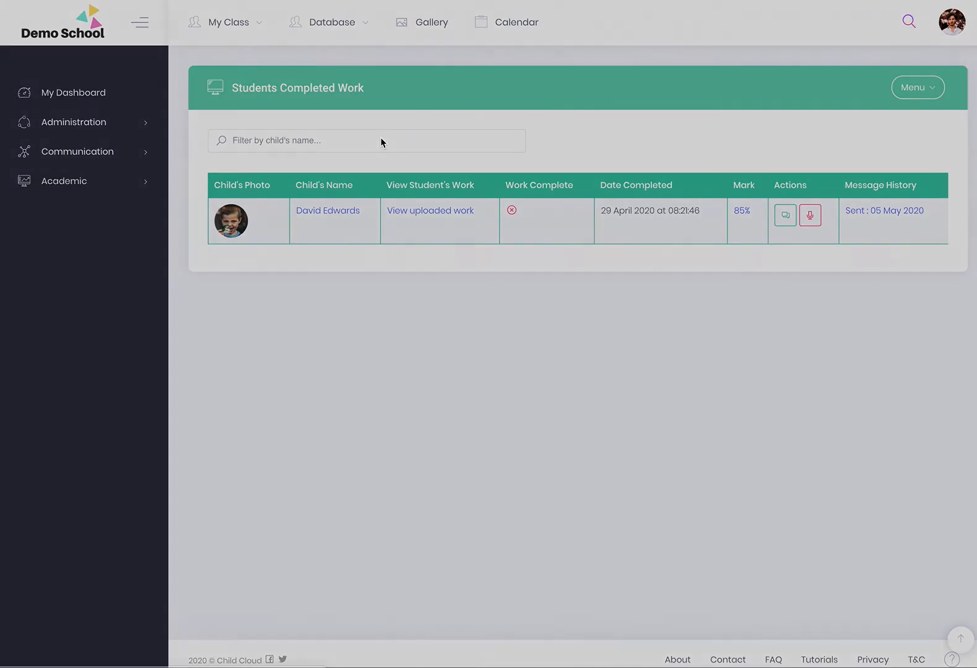
click(412, 163)
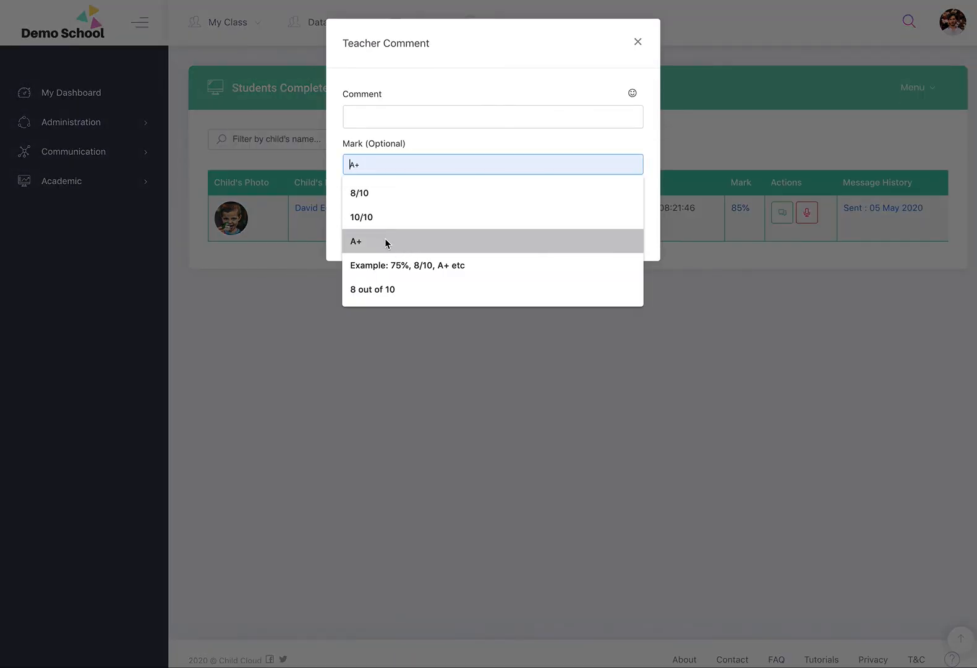
click(386, 240)
click(633, 92)
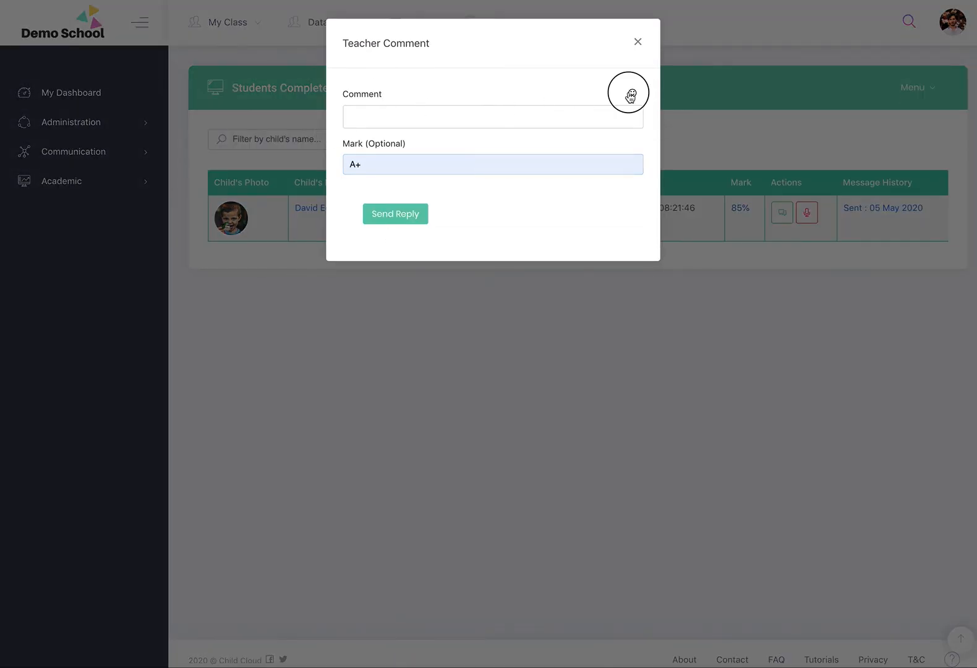
click(638, 41)
Step: View the audio note recorder for the student, cancel it, and check the message history of the submitted work
click(807, 213)
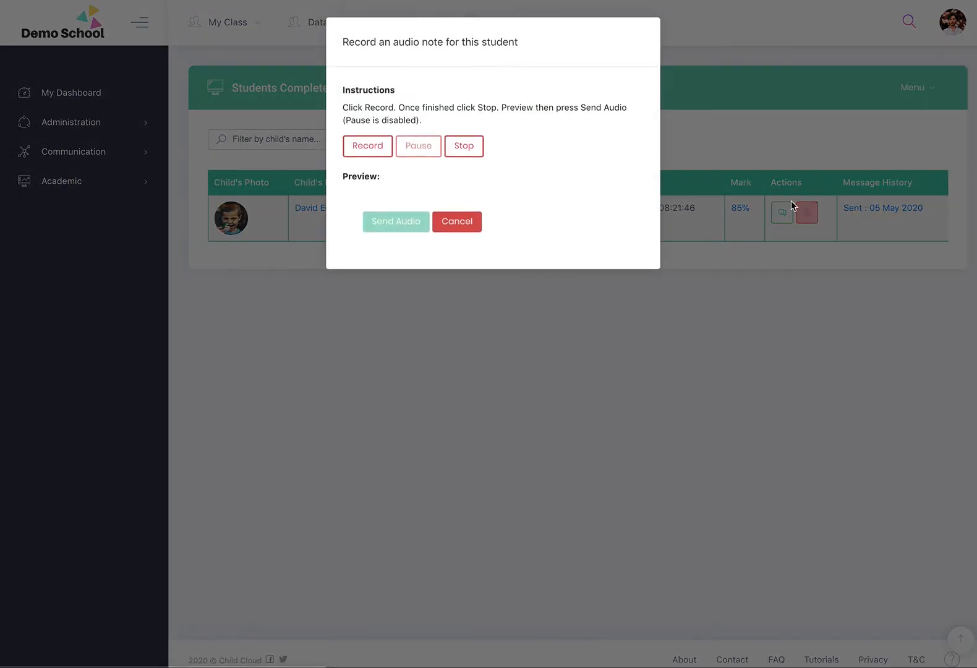
click(464, 223)
click(878, 210)
click(633, 31)
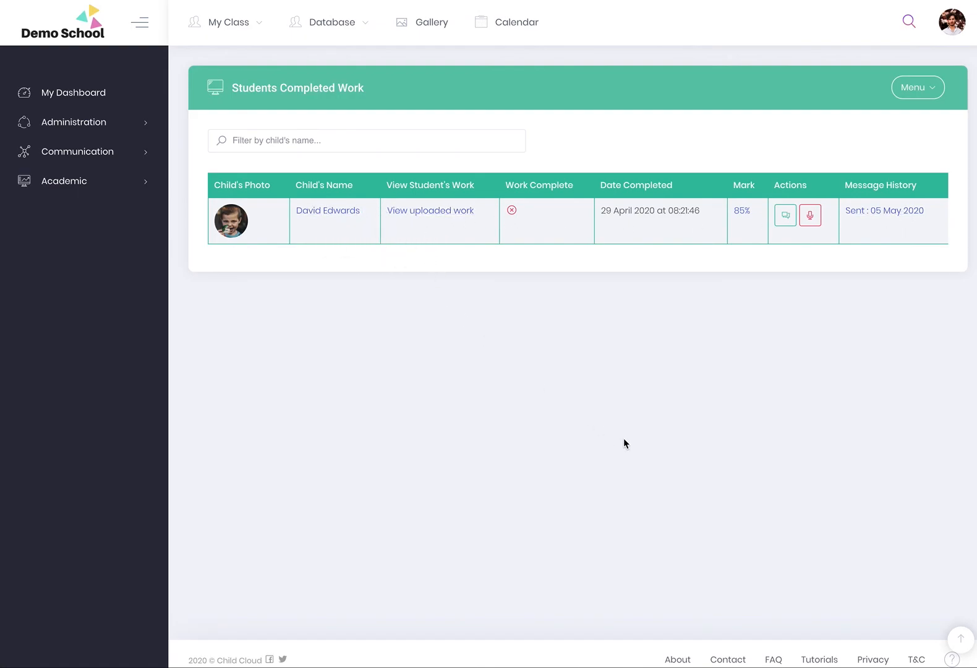
Step: Show the available Virtual Classroom options for the Students Completed Work page
click(913, 90)
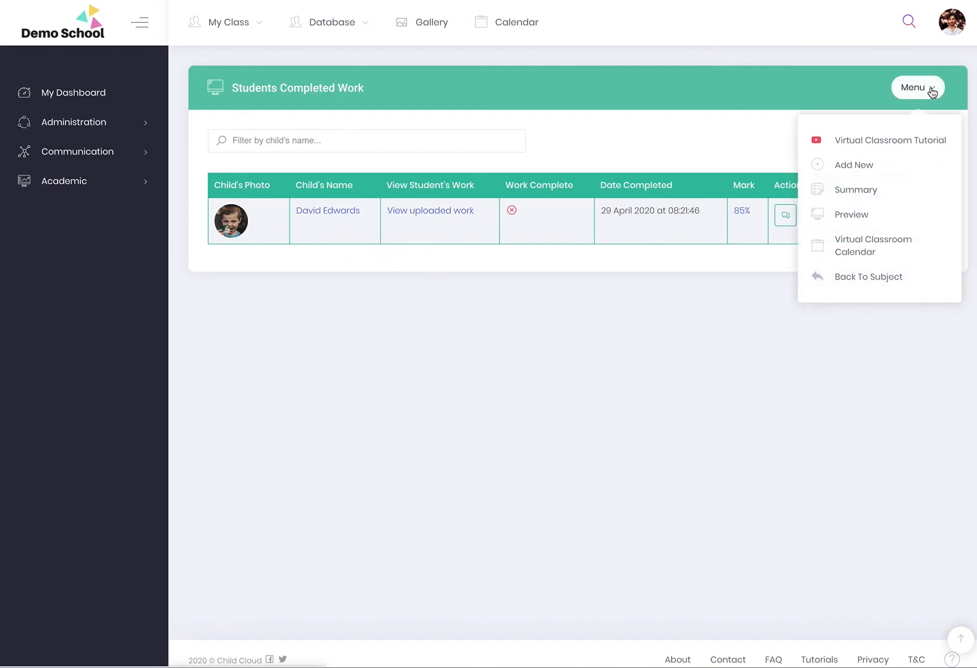